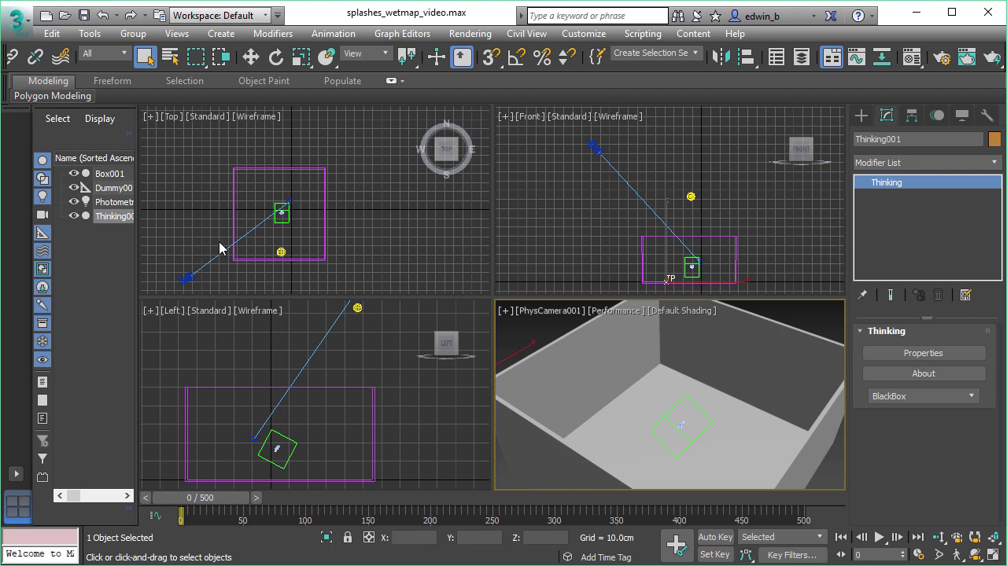
scroll(272, 224, "up", 4)
scroll(283, 223, "down", 2)
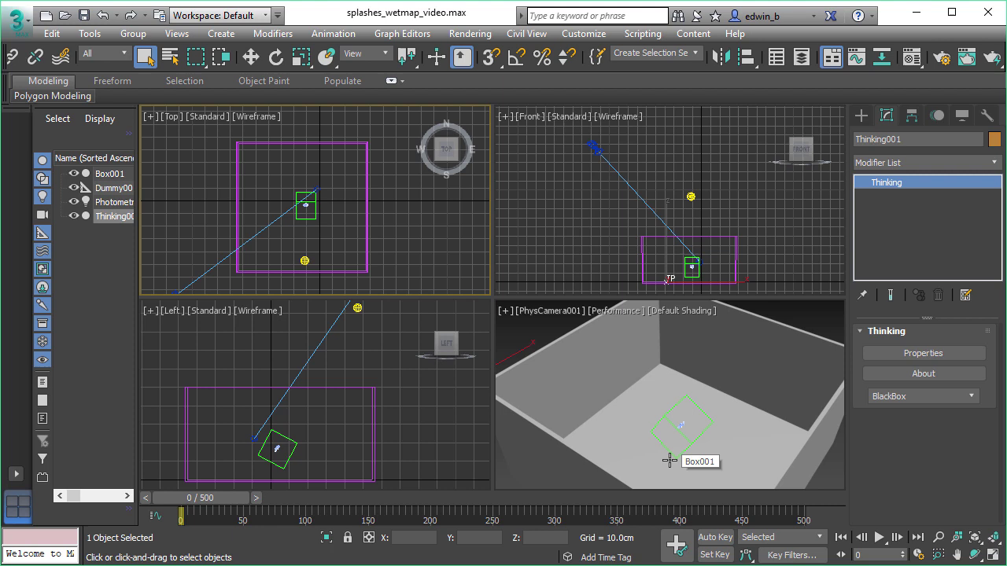
scroll(288, 457, "up", 4)
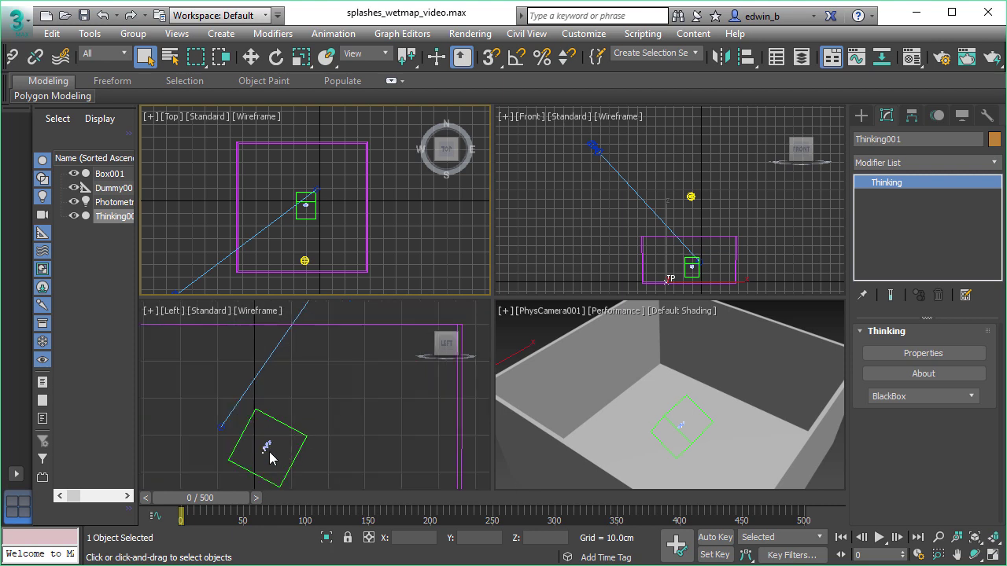
scroll(279, 431, "down", 2)
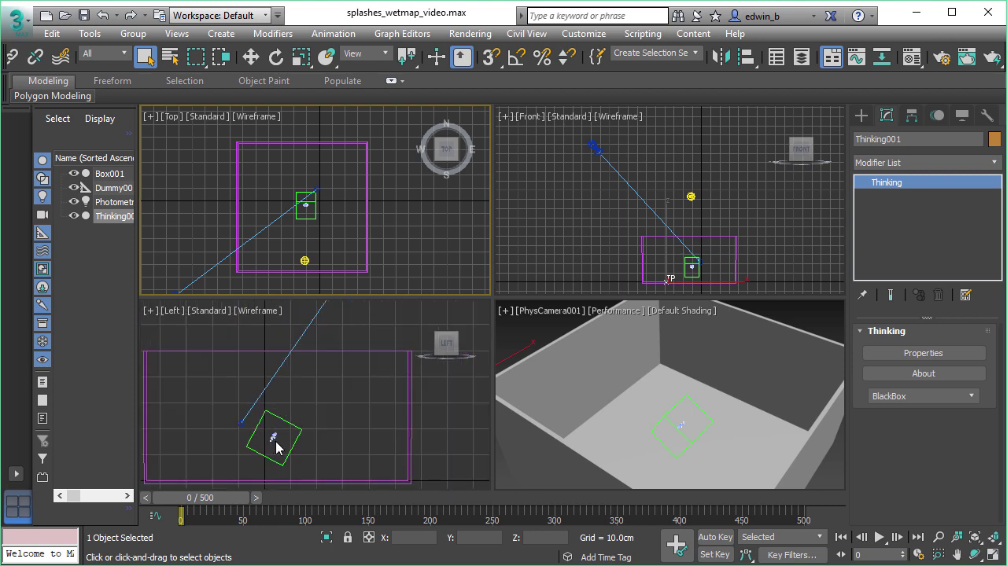
scroll(307, 396, "down", 2)
middle_click_drag(308, 391, 304, 402)
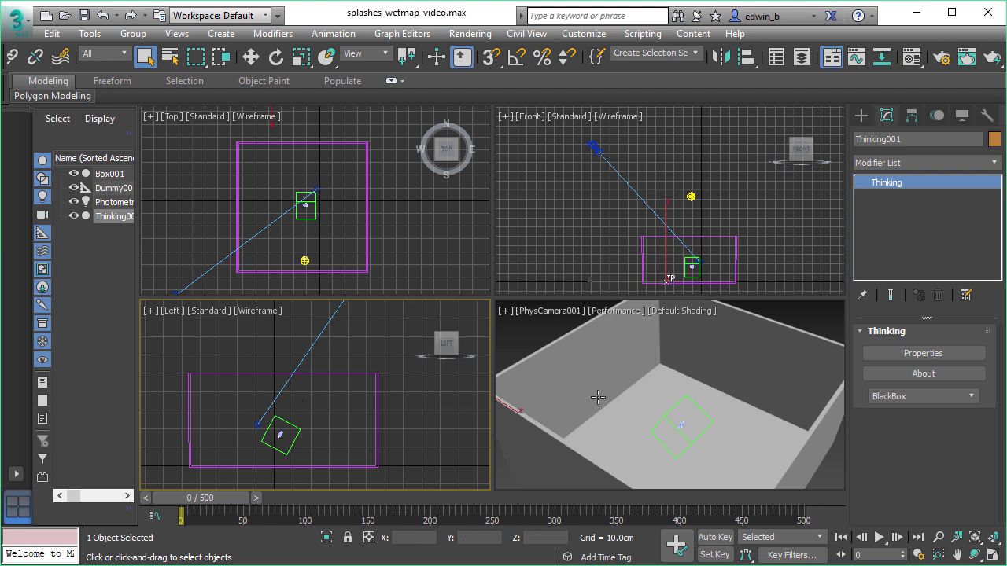
middle_click(536, 336)
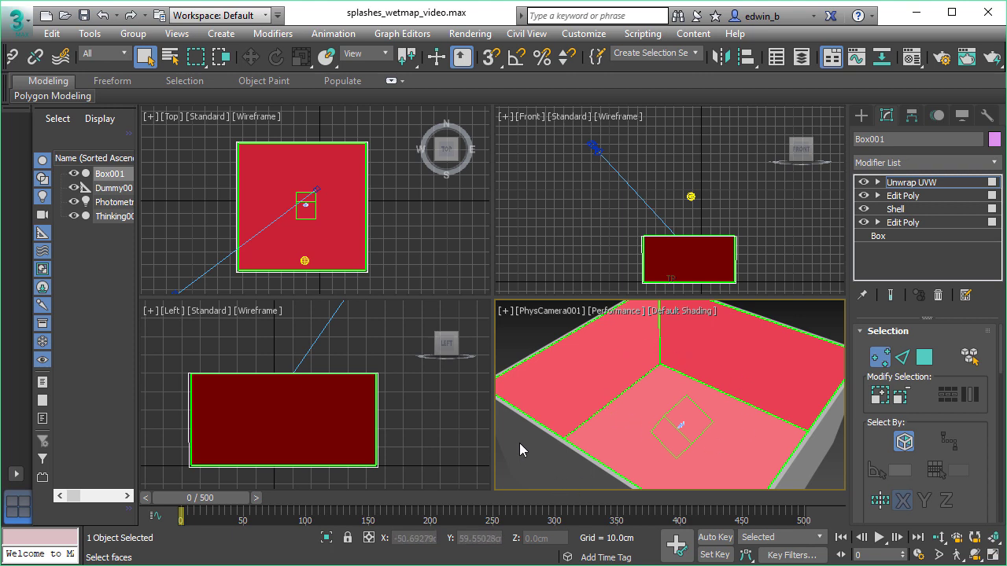
- Inspect the box's Unwrap UVW layout in the UV editor and close the editor
left_click(924, 185)
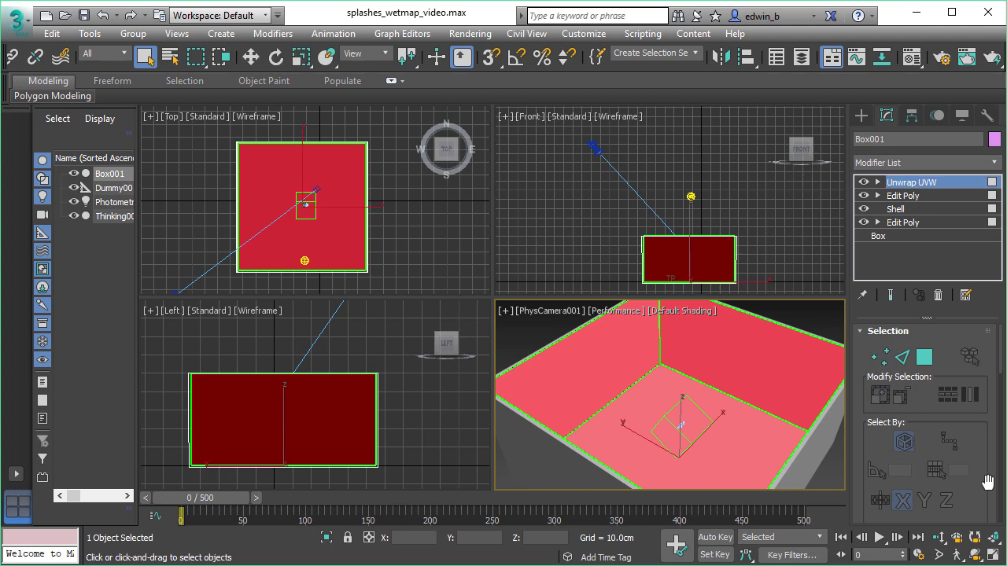
scroll(956, 433, "down", 5)
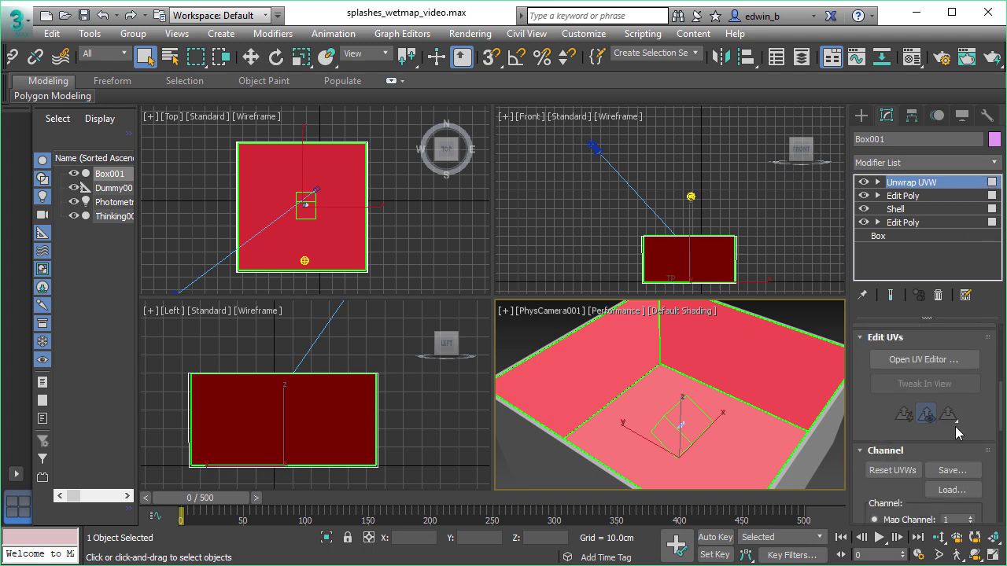
left_click(923, 362)
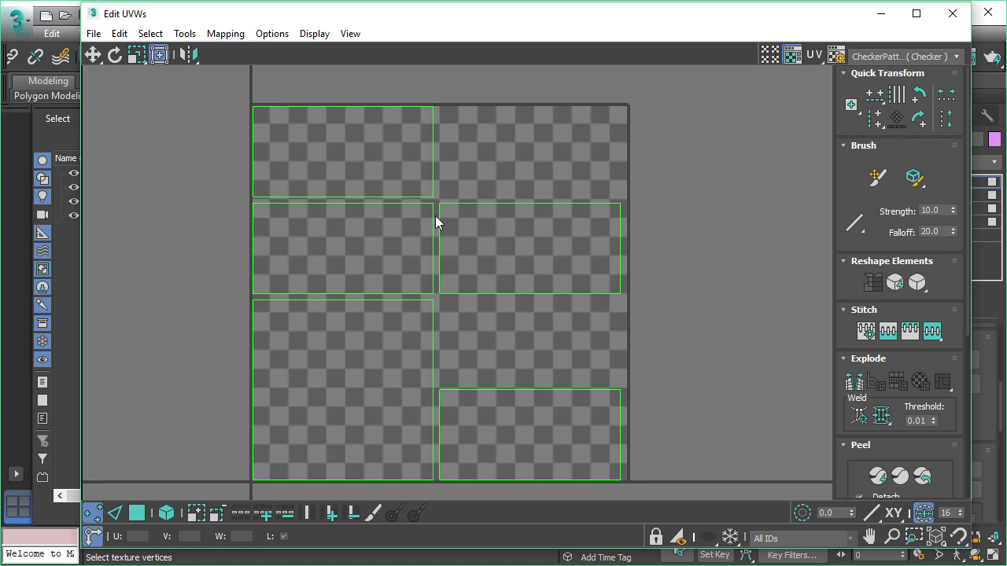
left_click(951, 16)
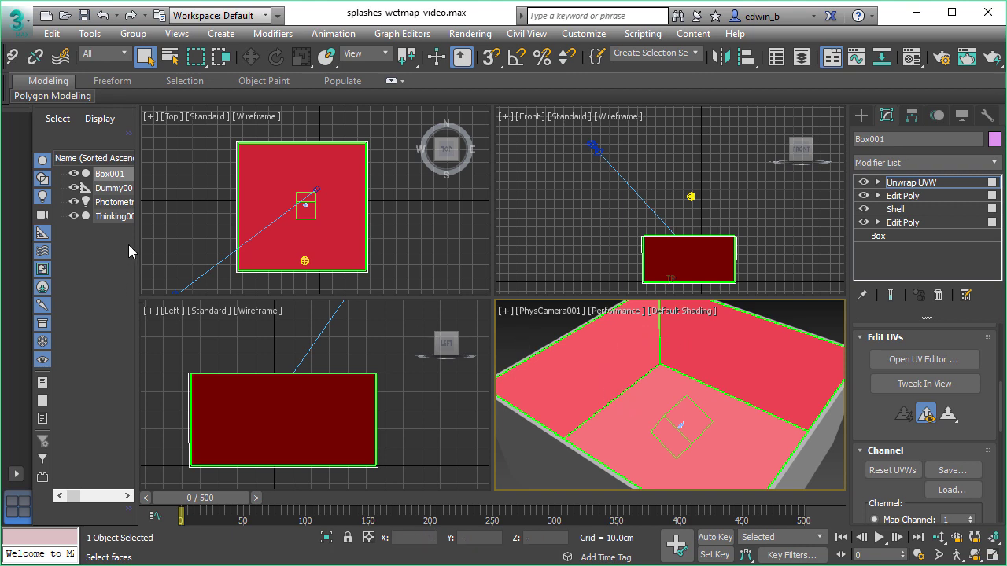
- Select the Thinking001 particle system, play its fluid simulation in the maximized camera view, and return to frame 0
left_click(114, 216)
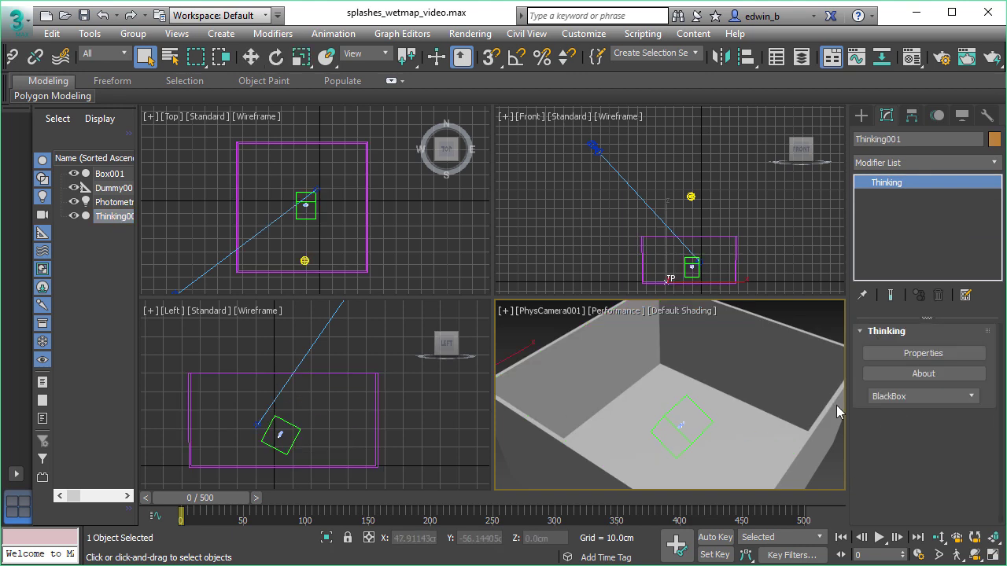
left_click(993, 558)
left_click(880, 538)
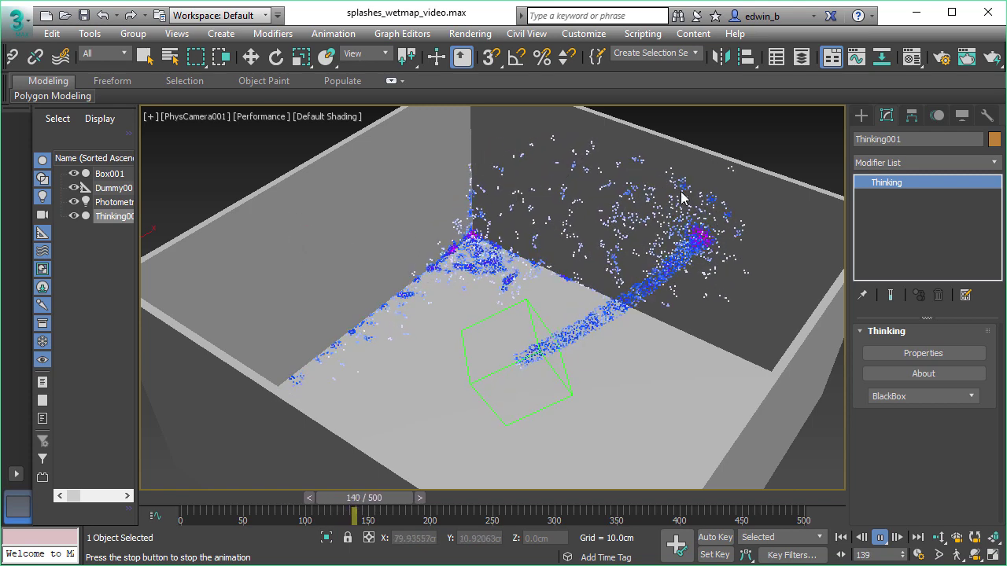
key("slash")
key("Home")
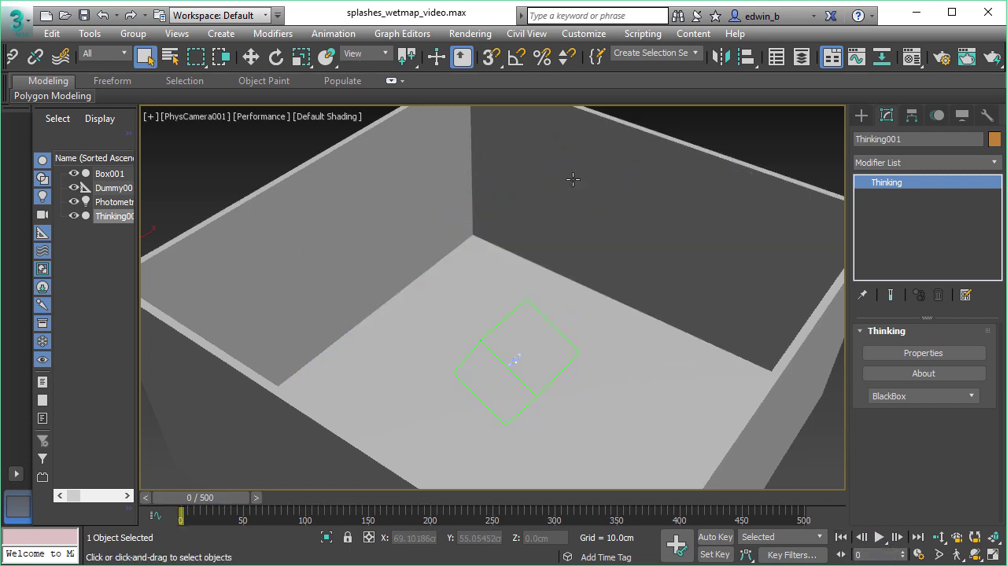
- Review the Multi/Sub-Object material in the Material Editor and close the editor
left_click(910, 58)
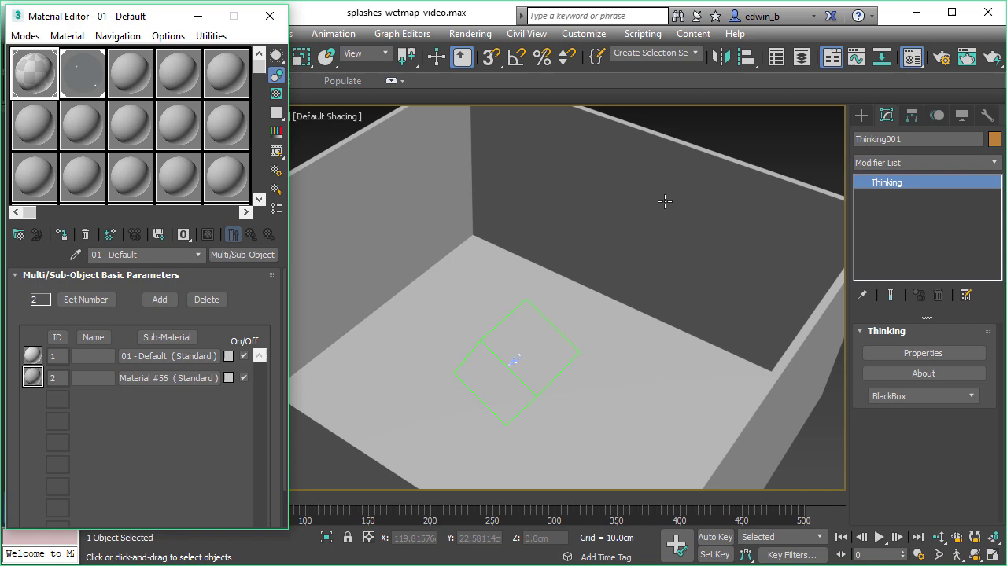
left_click(271, 18)
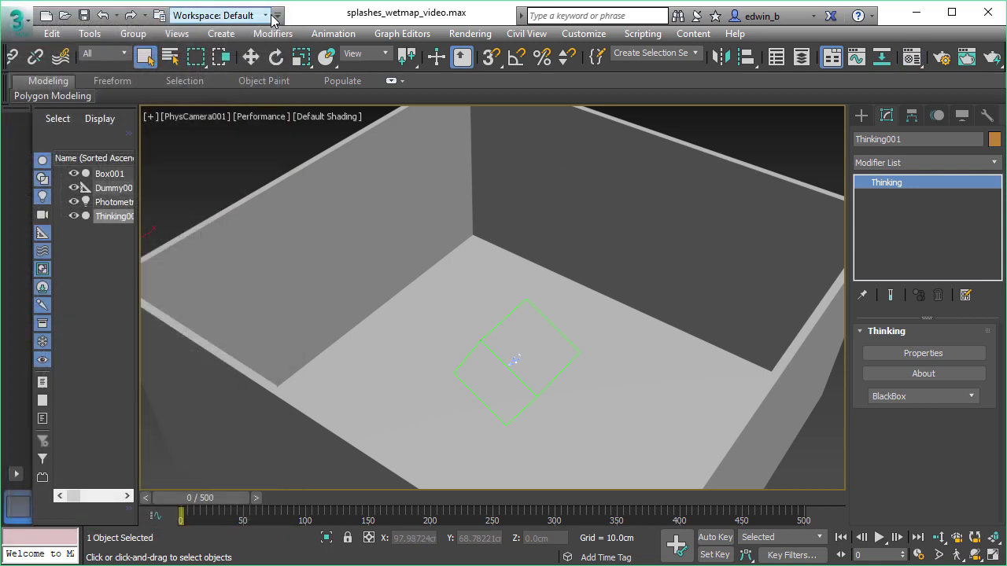
- Open the Thinking001 properties and examine the create set's ObjToParticle, Emitter and FlowEmitter settings
left_click(924, 353)
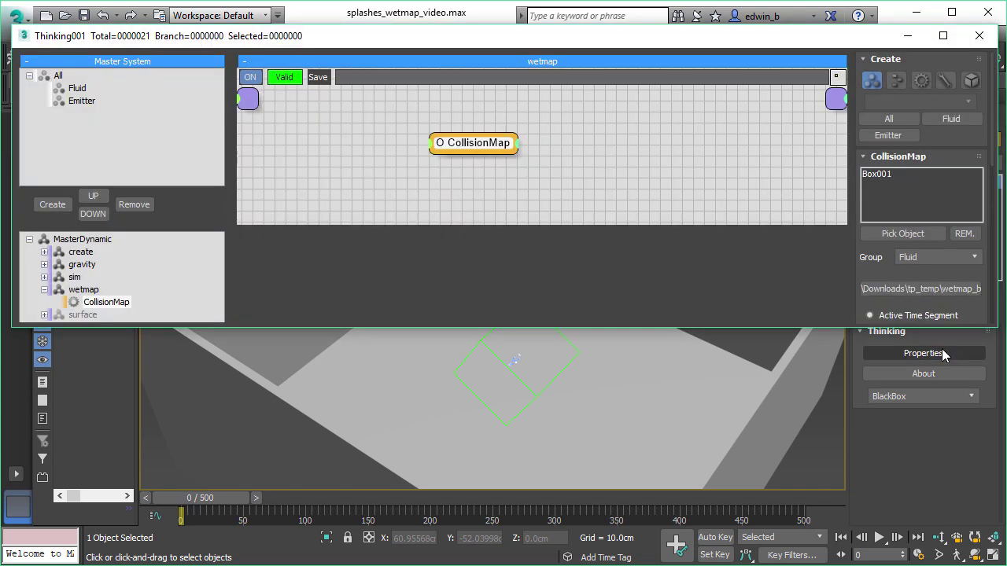
left_click(82, 252)
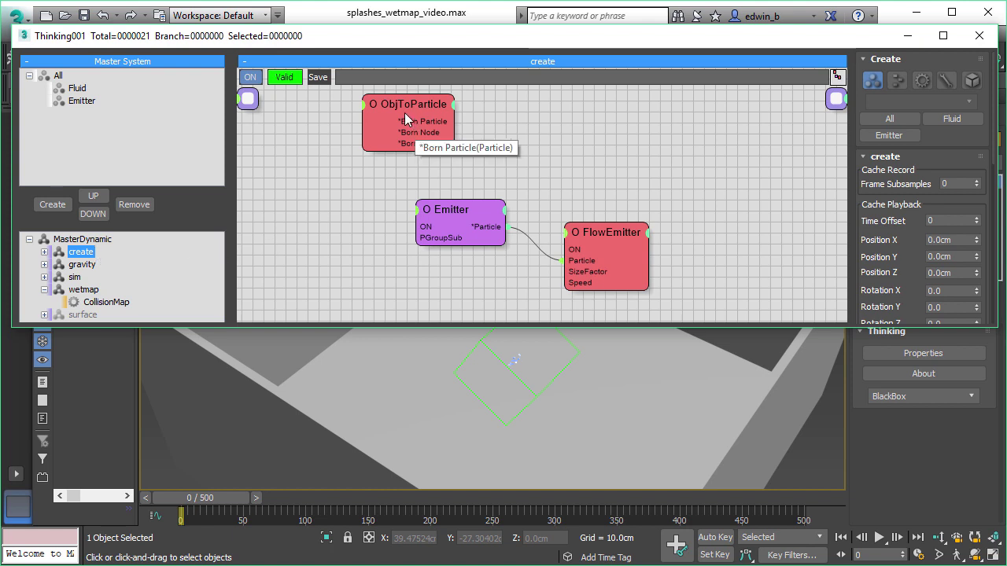
left_click(403, 109)
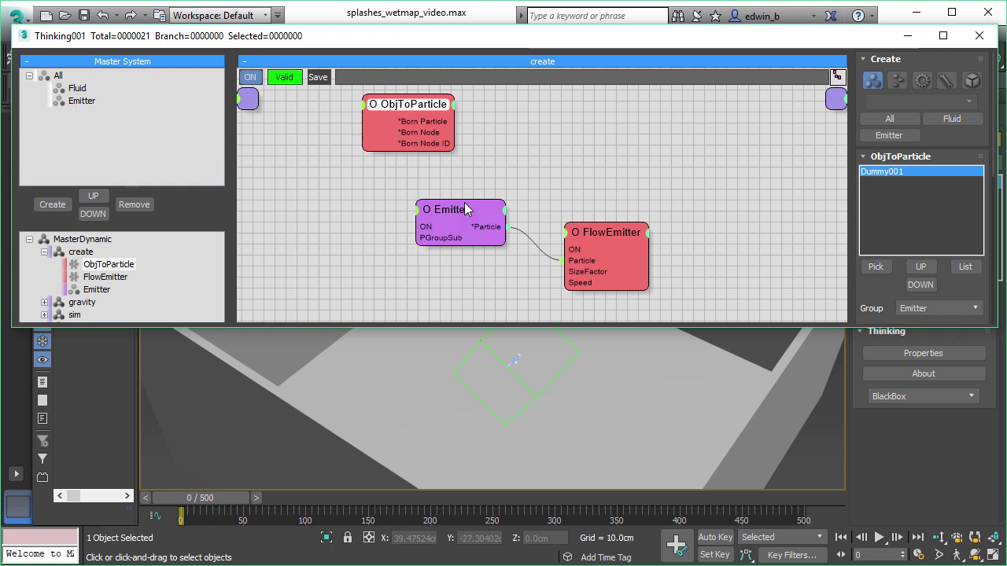
left_click(448, 224)
left_click_drag(615, 264, 626, 248)
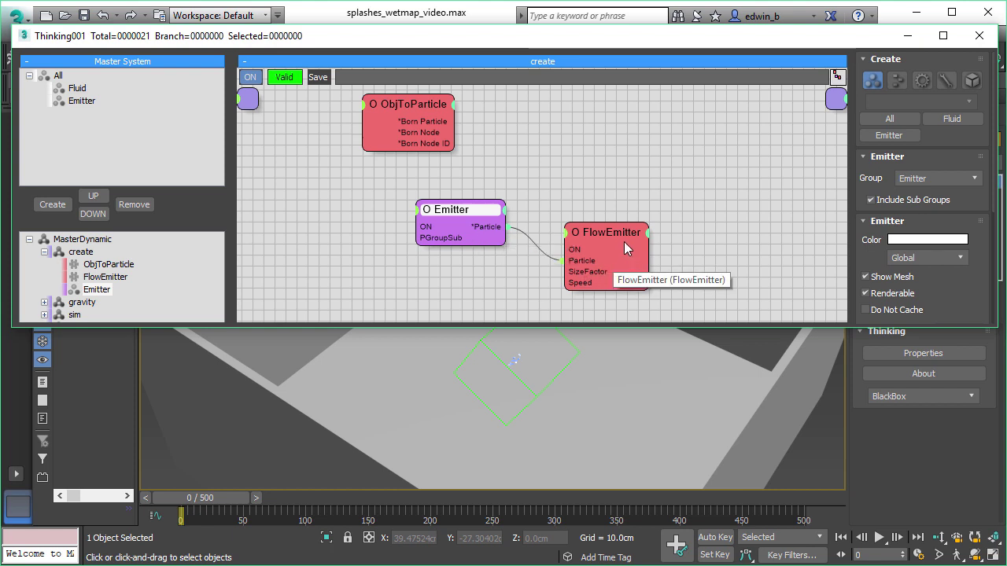
left_click(620, 232)
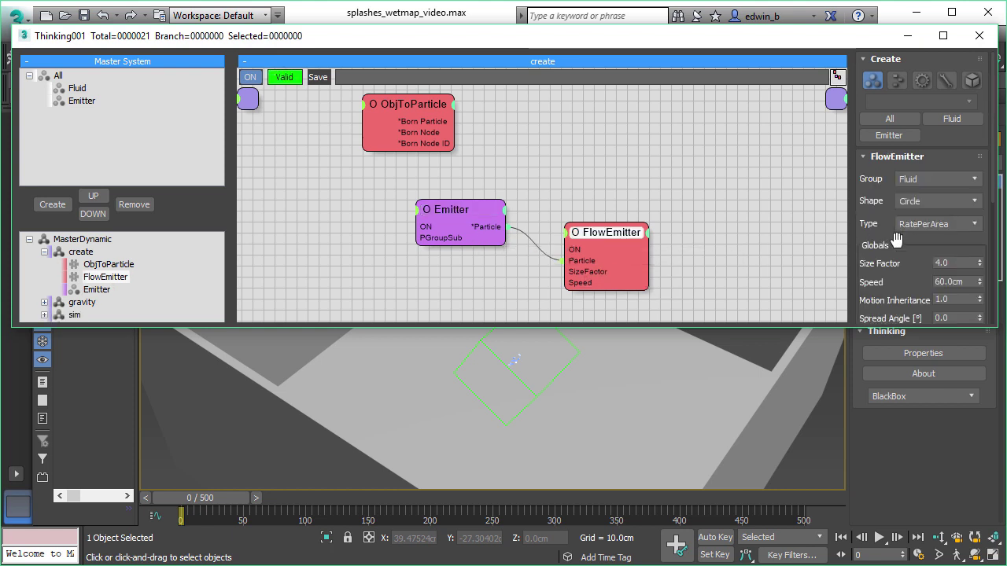
left_click_drag(912, 248, 908, 178)
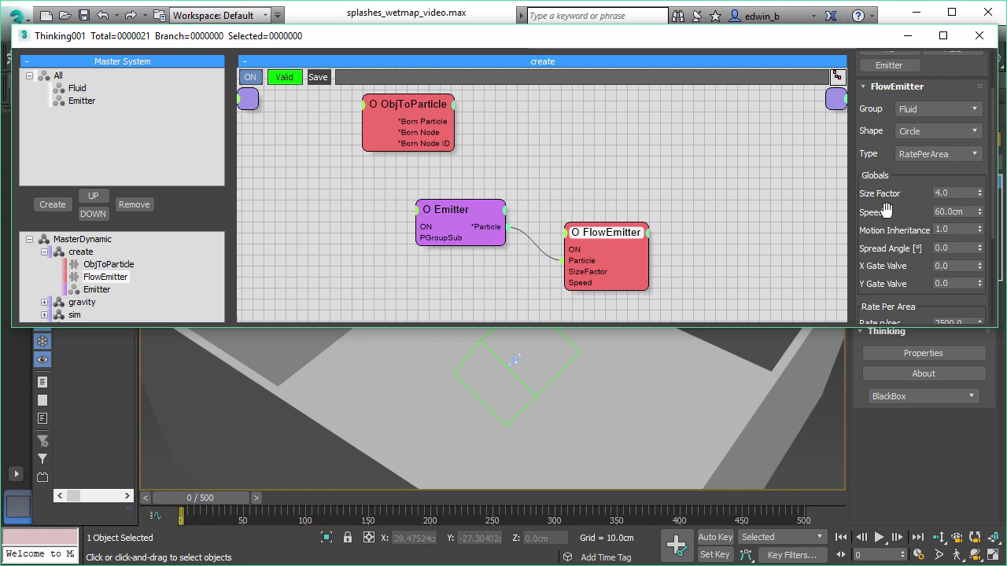
- Collapse the create set and look through the node setups of the gravity, sim and wetmap dynamic sets
left_click(44, 252)
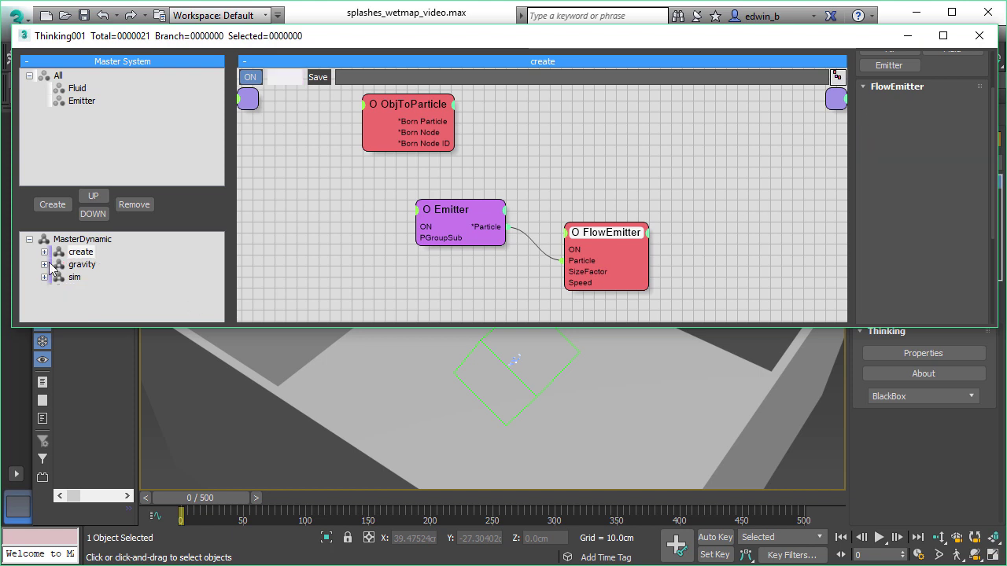
left_click(83, 265)
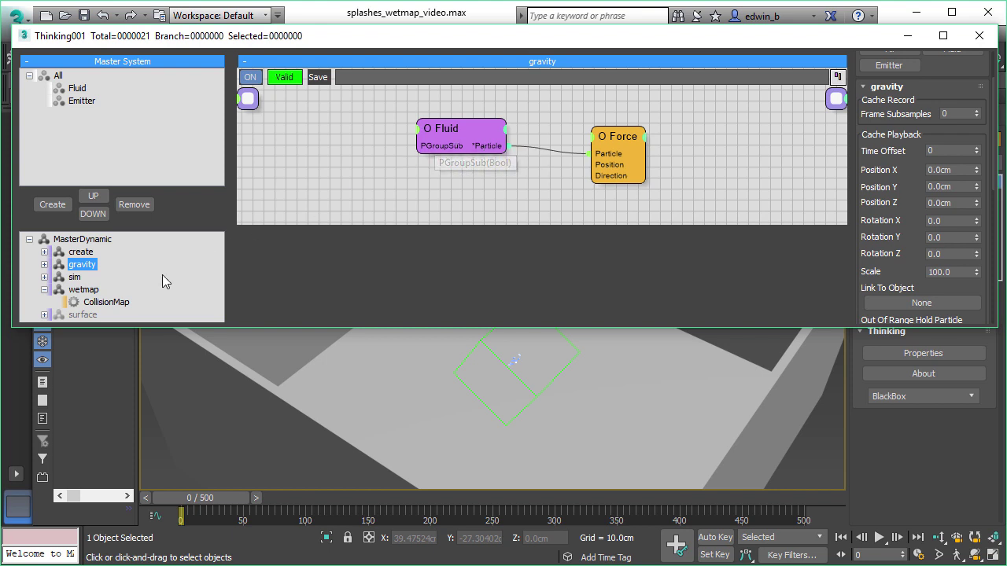
left_click(75, 278)
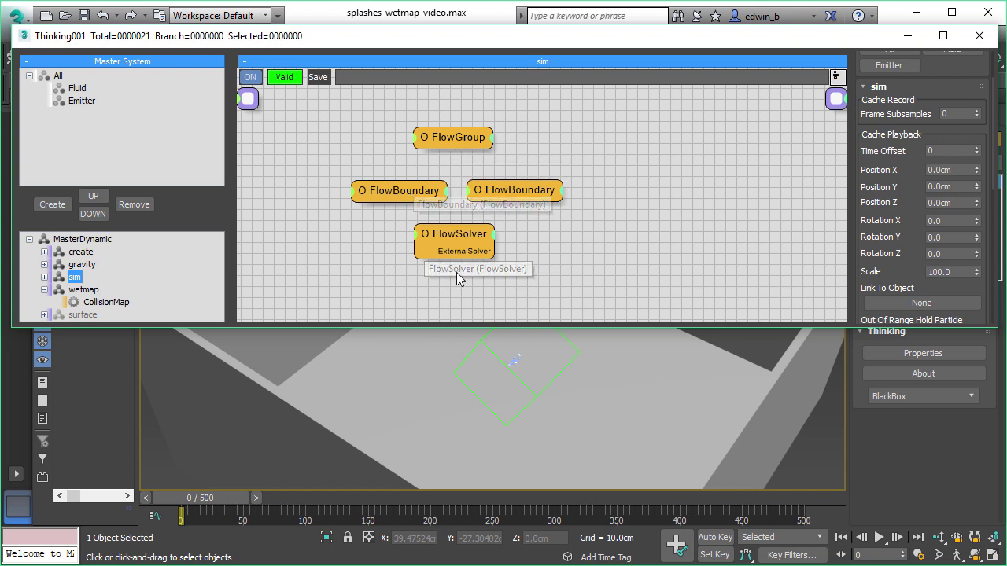
left_click(84, 291)
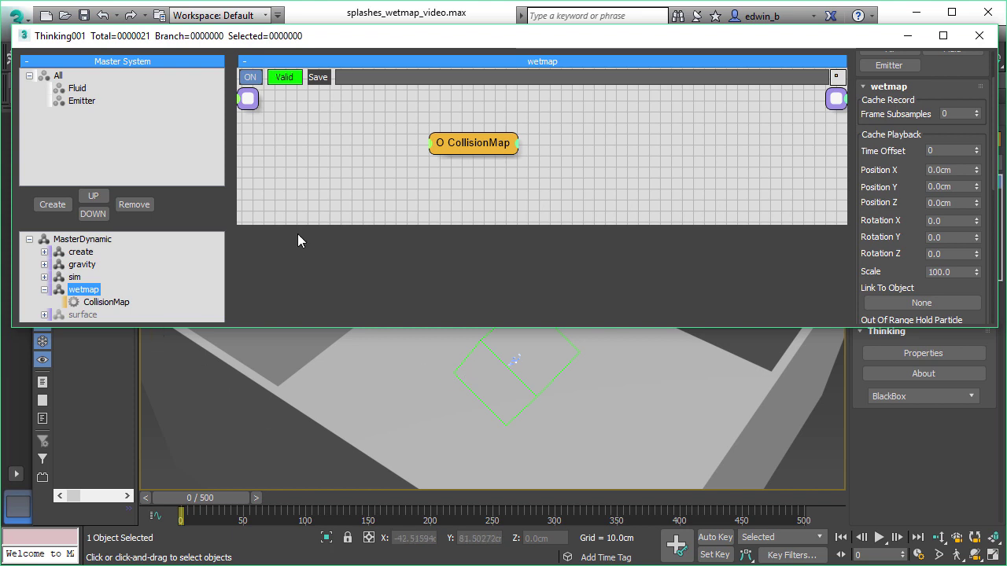
- Select the wetmap set's CollisionMap node and show the Tools category of operators
left_click(475, 144)
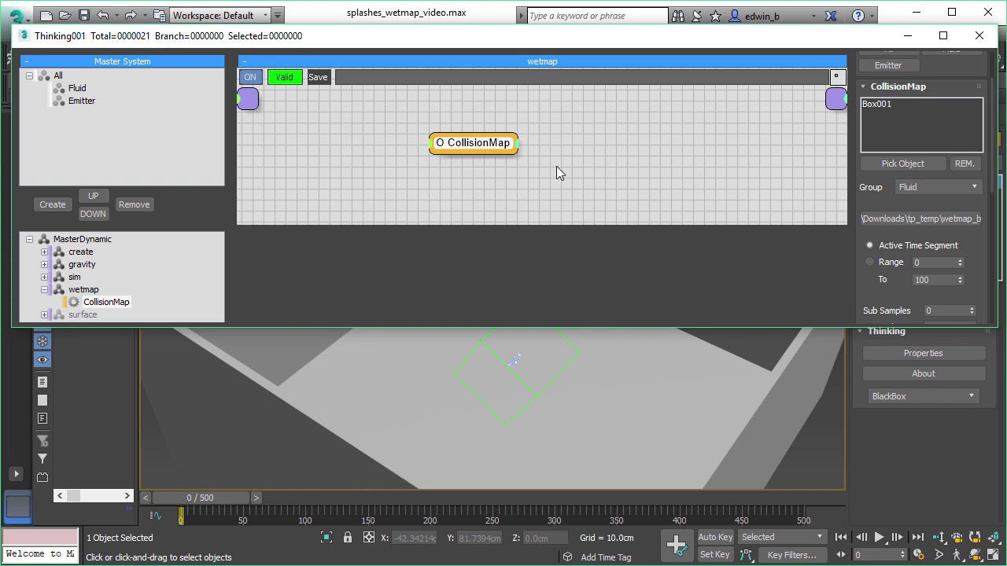
scroll(955, 158, "up", 2)
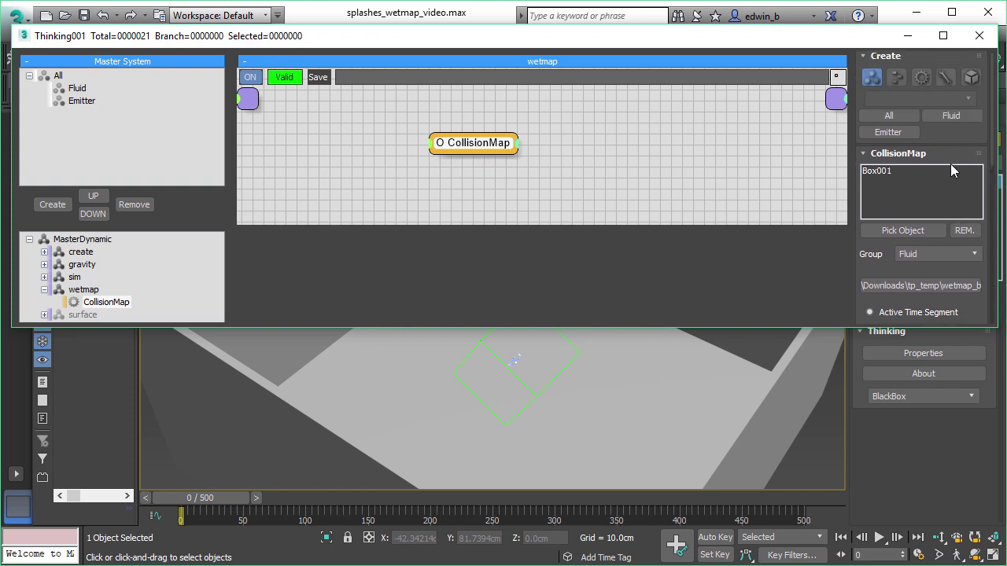
left_click(920, 77)
left_click(904, 99)
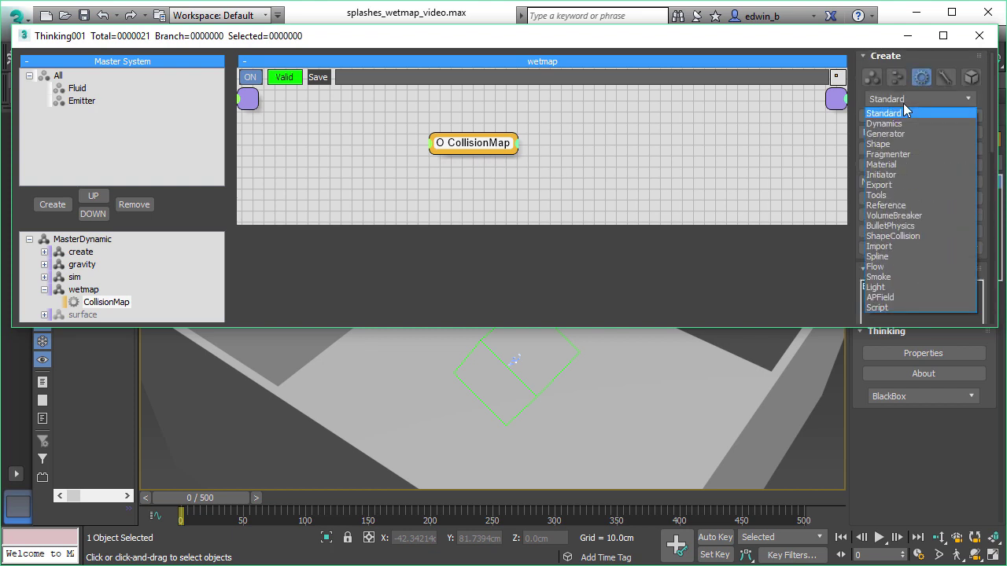
left_click(896, 194)
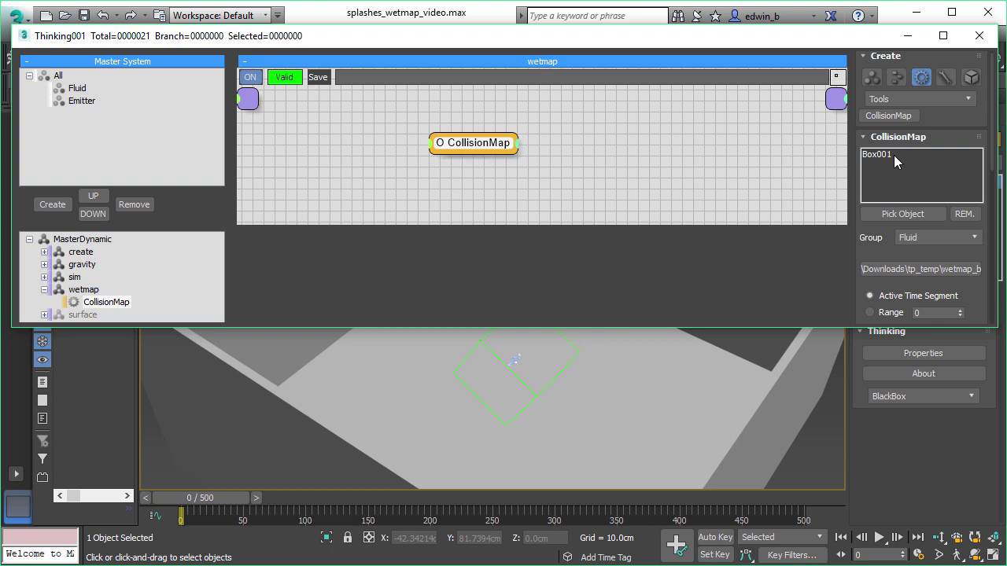
- Set the CollisionMap output file to collision_map in the tp_temp folder, saved as a MOV QuickTime file
left_click(924, 242)
left_click(925, 239)
left_click_drag(979, 287, 973, 253)
left_click(912, 234)
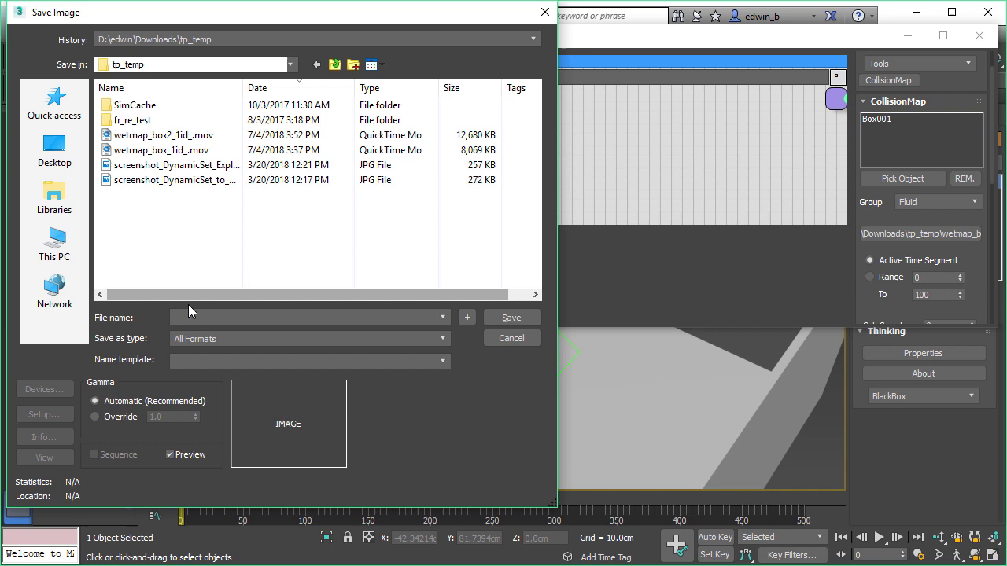
left_click(187, 314)
type("collision_map")
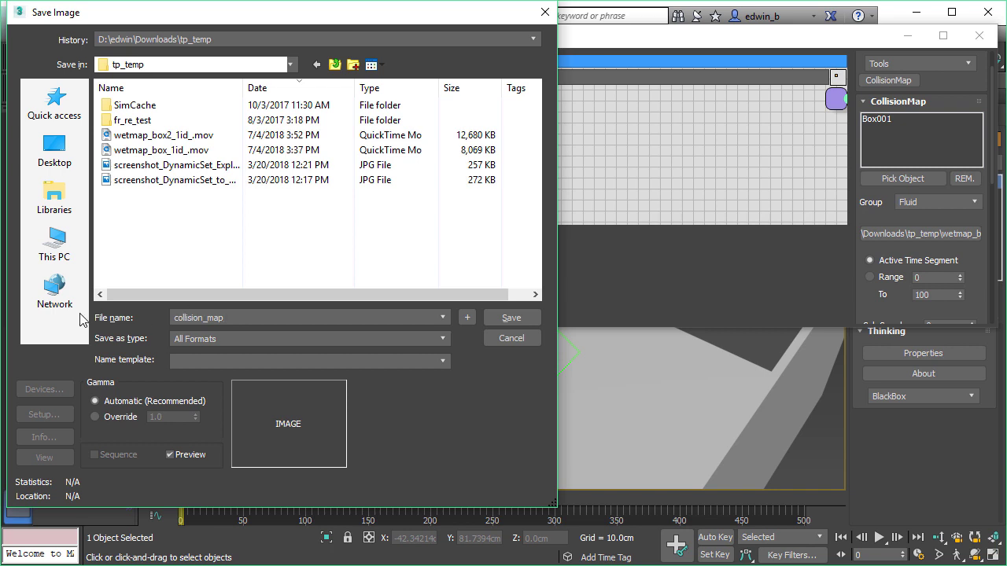
left_click(241, 339)
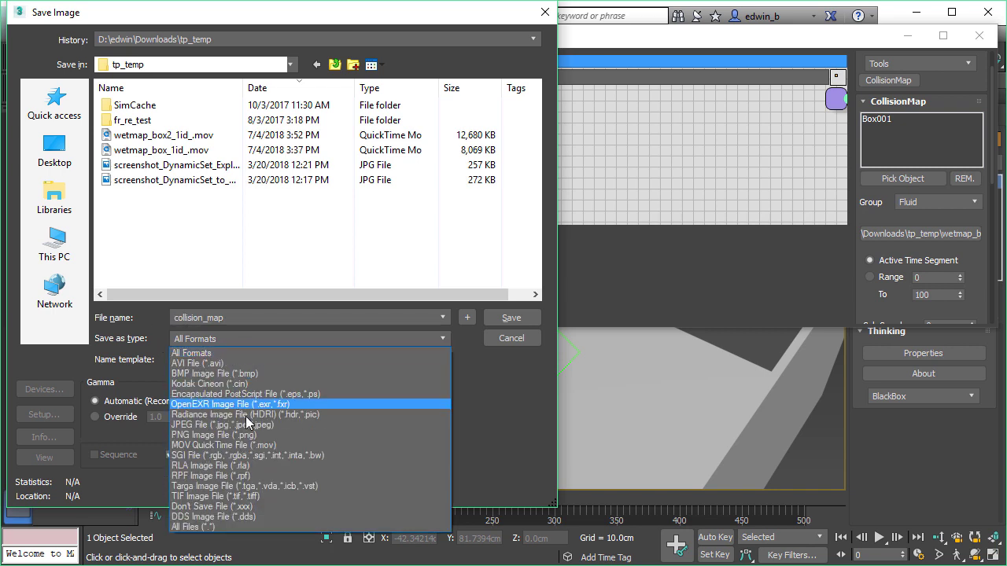
left_click(240, 445)
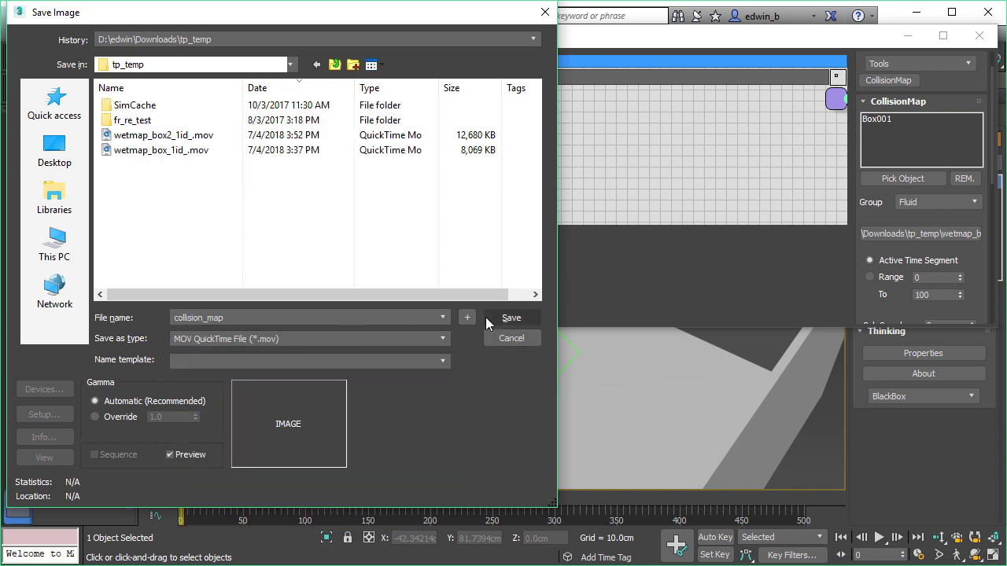
left_click(528, 318)
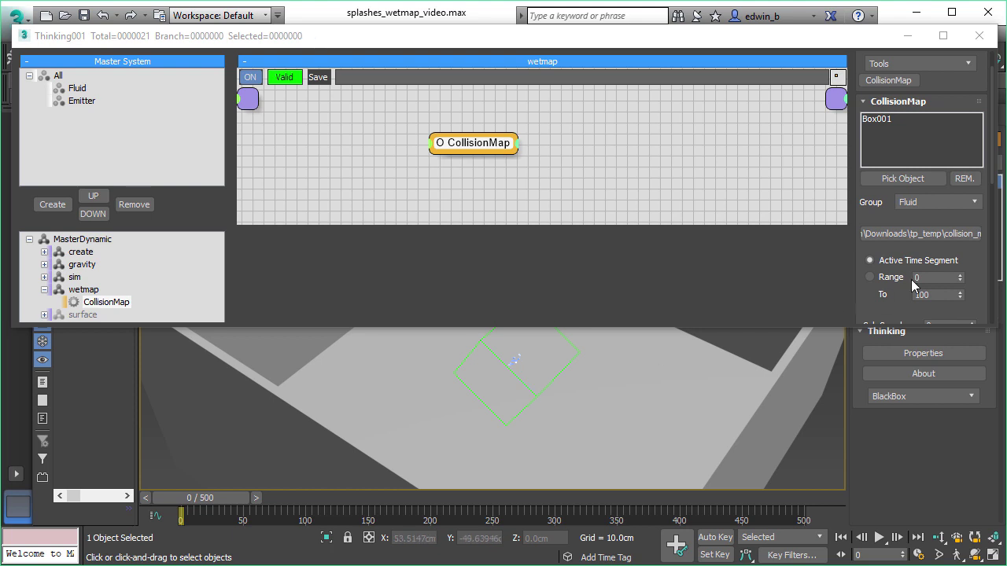
- Review the CollisionMap operator's sampling, map size and Wetmap Mode settings and record the map using the Viewport option
scroll(979, 263, "down", 4)
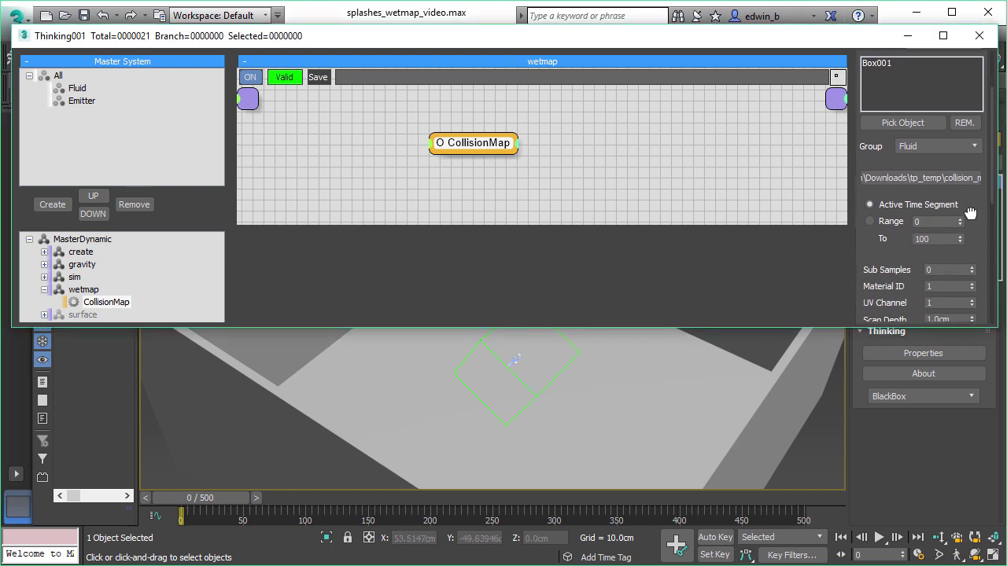
scroll(984, 238, "down", 3)
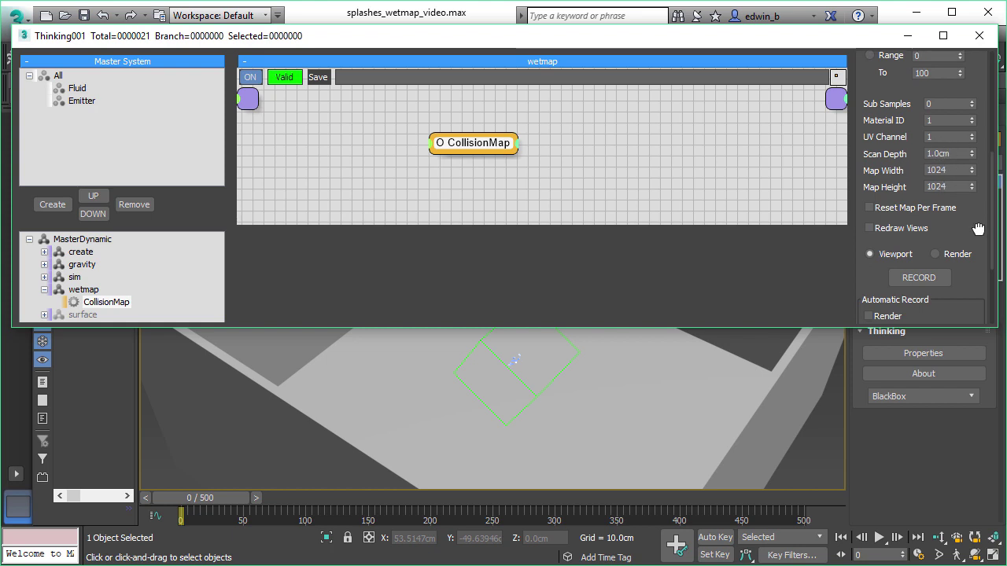
scroll(979, 228, "down", 3)
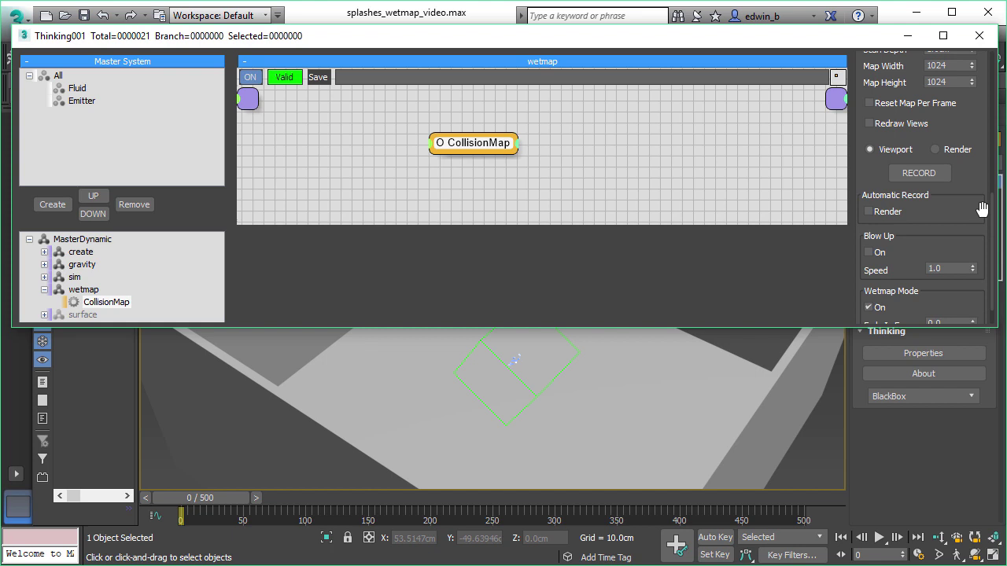
left_click_drag(982, 206, 973, 170)
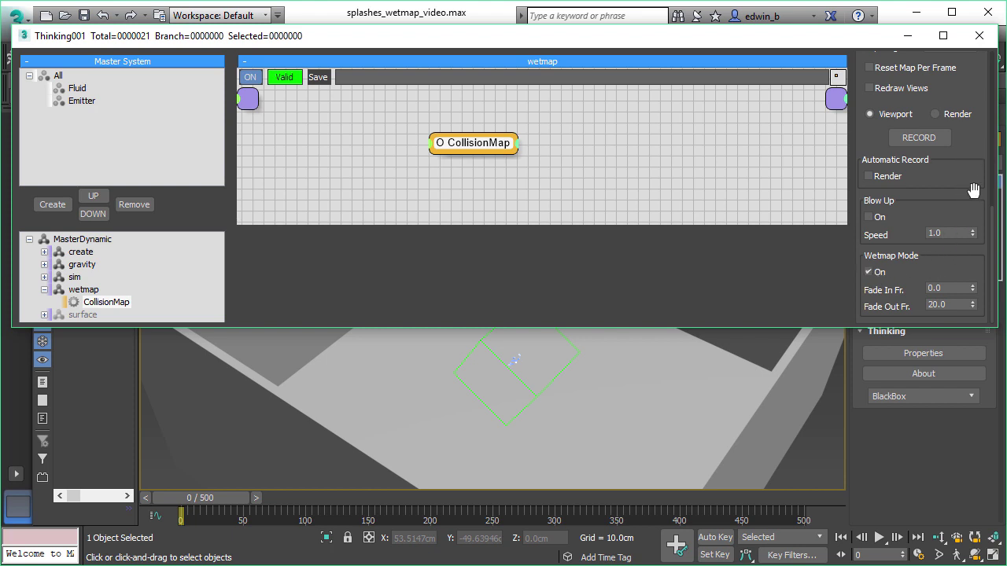
scroll(967, 288, "up", 5)
left_click_drag(969, 294, 968, 292)
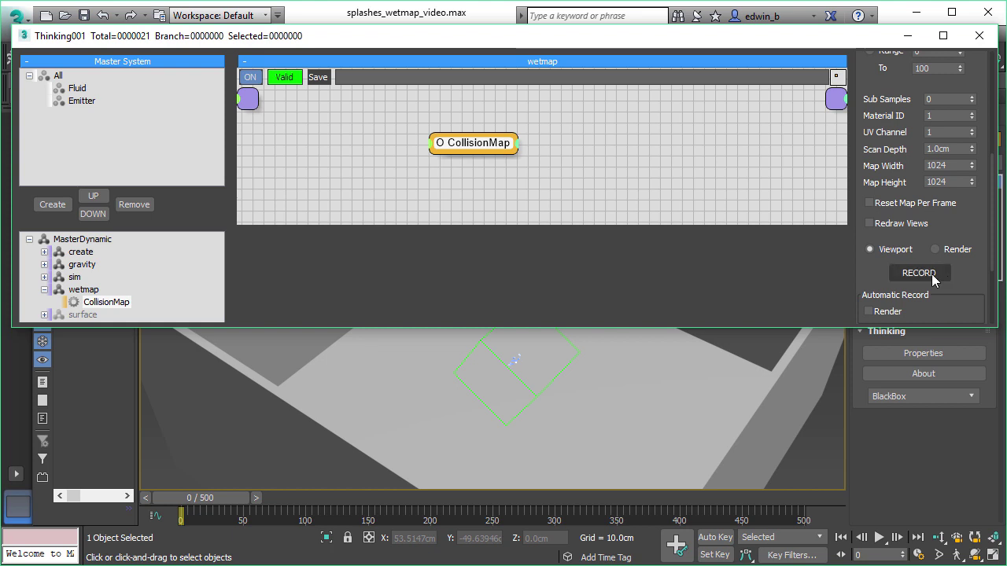
left_click(931, 275)
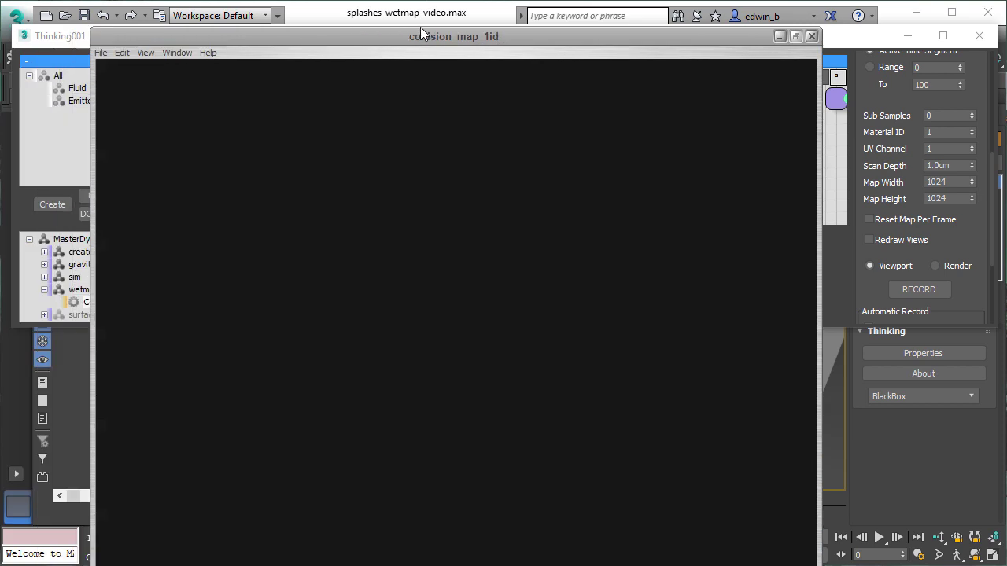
- Play the recorded collision_map_1id_ movie to check the splash pattern and close the movie player
left_click_drag(396, 33, 433, 1)
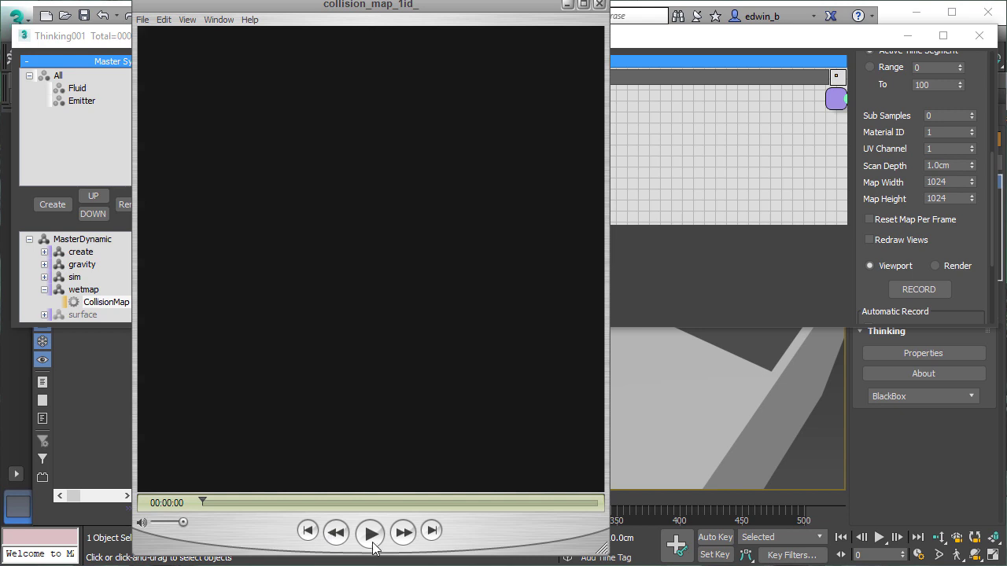
left_click(370, 535)
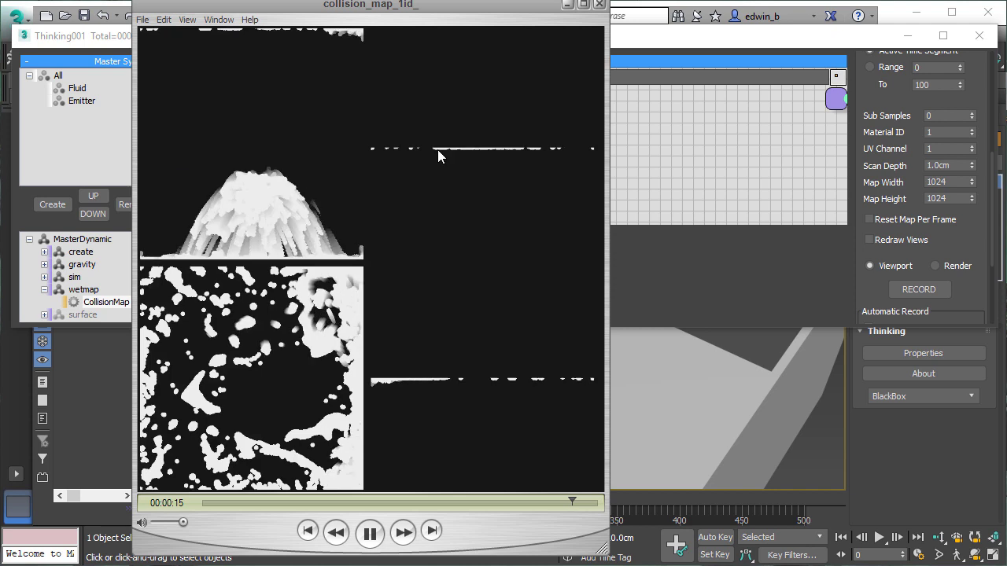
left_click(597, 4)
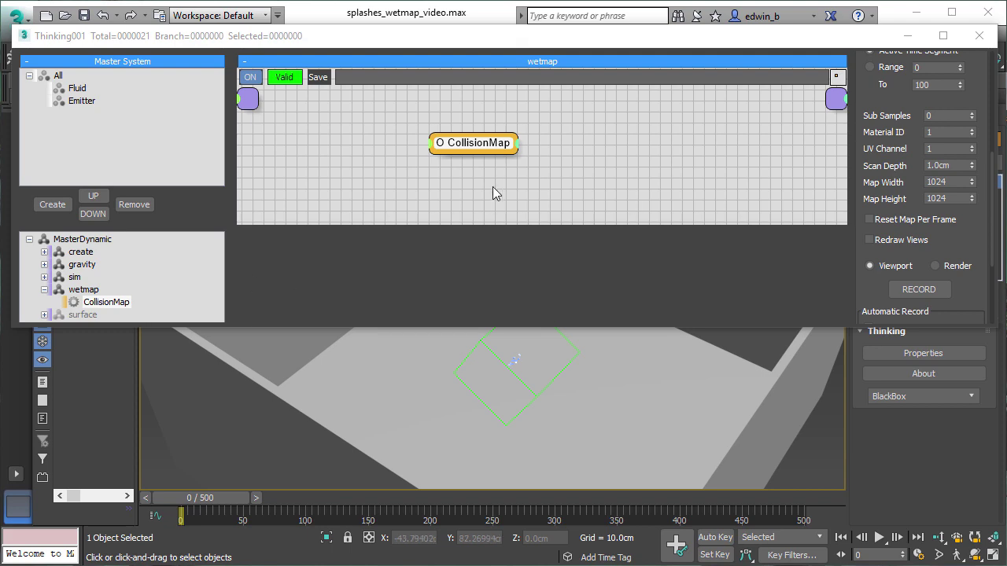
- Collapse and select the wetmap dynamic set and minimise the Thinking001 properties window
left_click(44, 289)
left_click(83, 290)
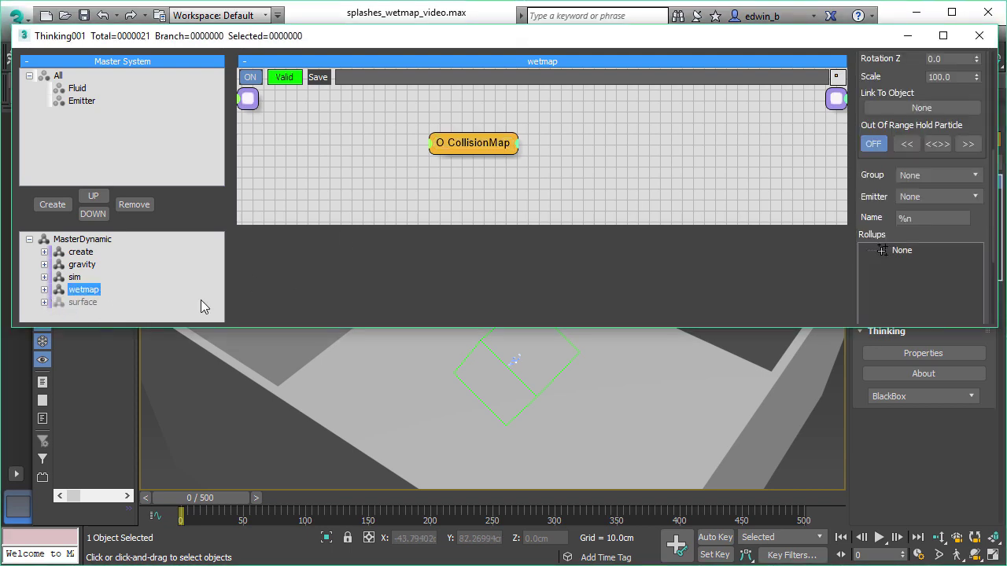
left_click(908, 36)
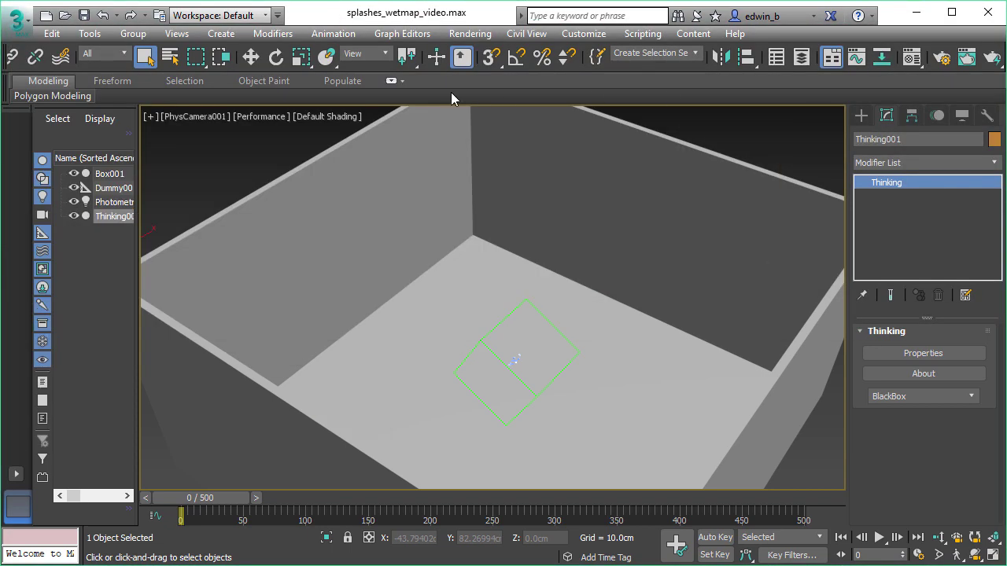
- Switch the PhysCamera001 viewport to Standard quality and preview the wetmap animation, returning to frame 0
left_click(254, 115)
left_click(287, 148)
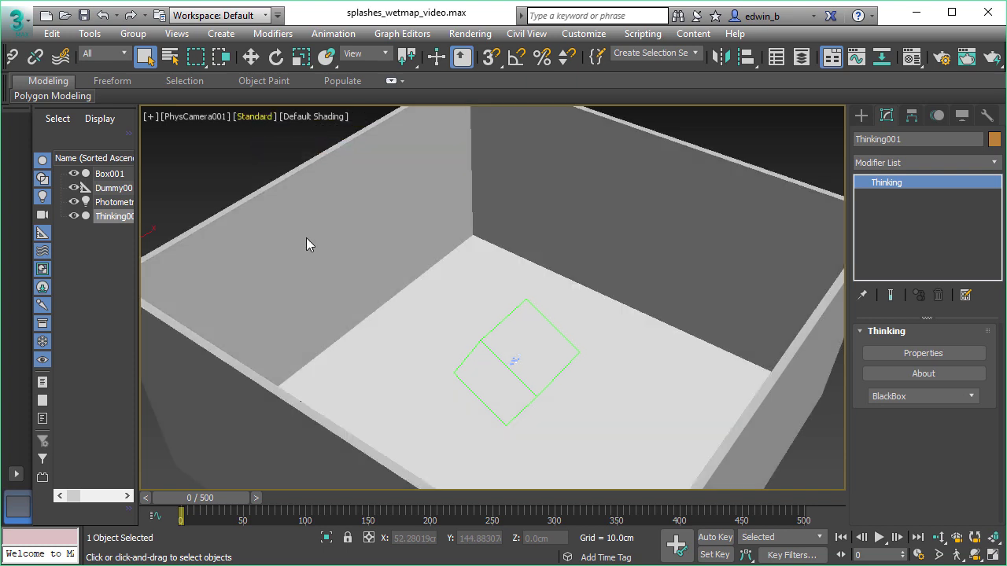
left_click(879, 538)
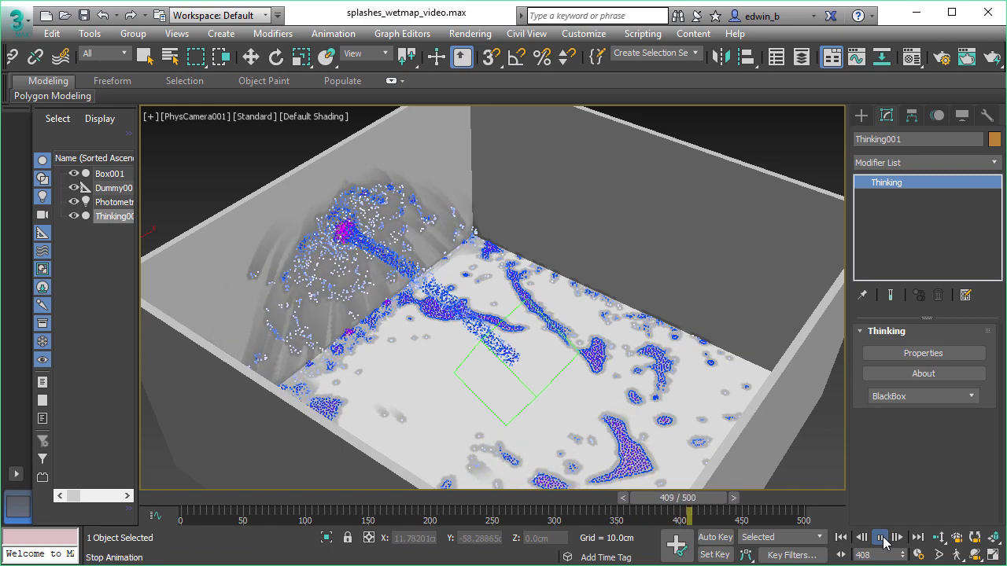
left_click(881, 538)
left_click(841, 537)
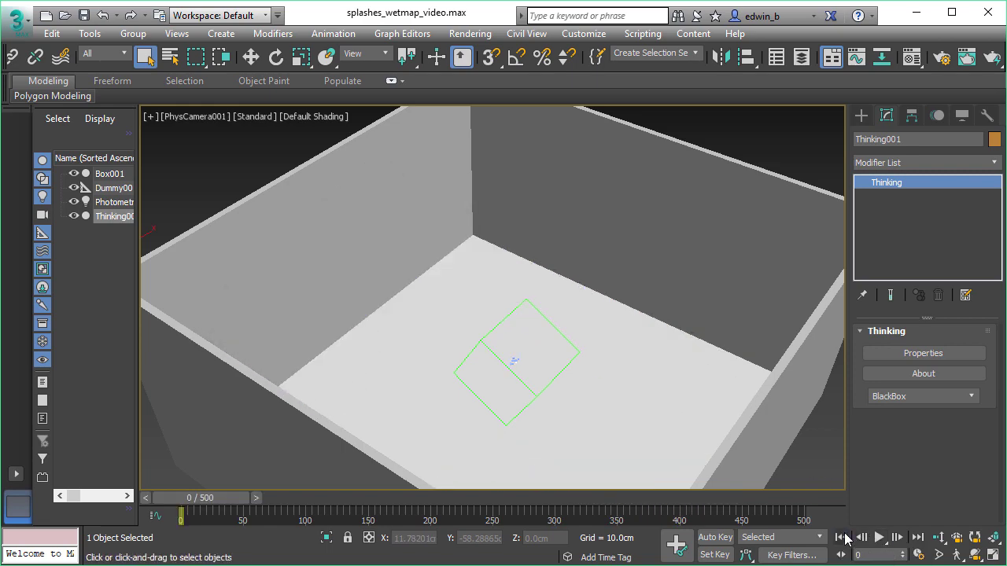
- Set Color #2 of the Mix map in sub-material 1's diffuse slot to pink and preview the animation up to frame 81
left_click(912, 57)
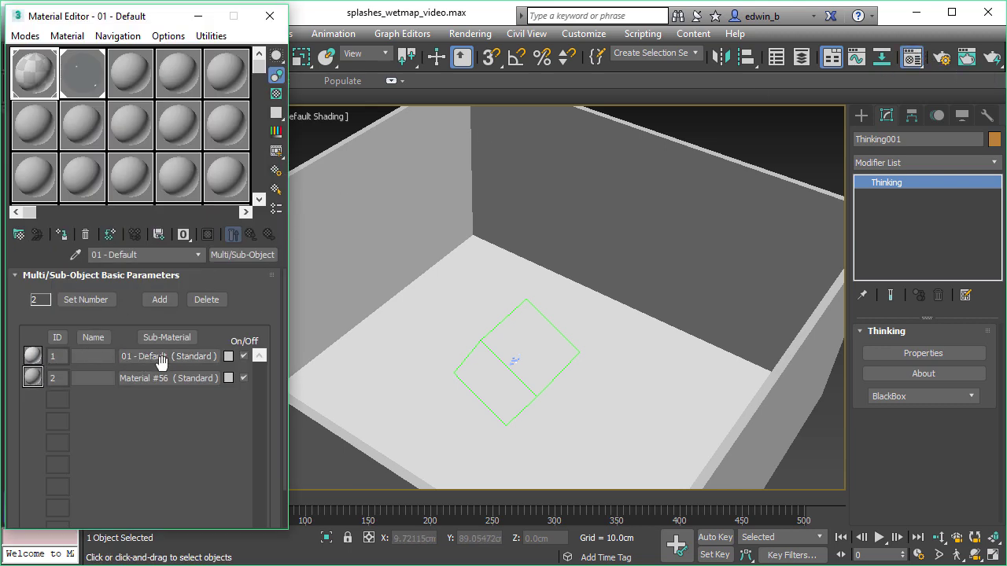
left_click(163, 359)
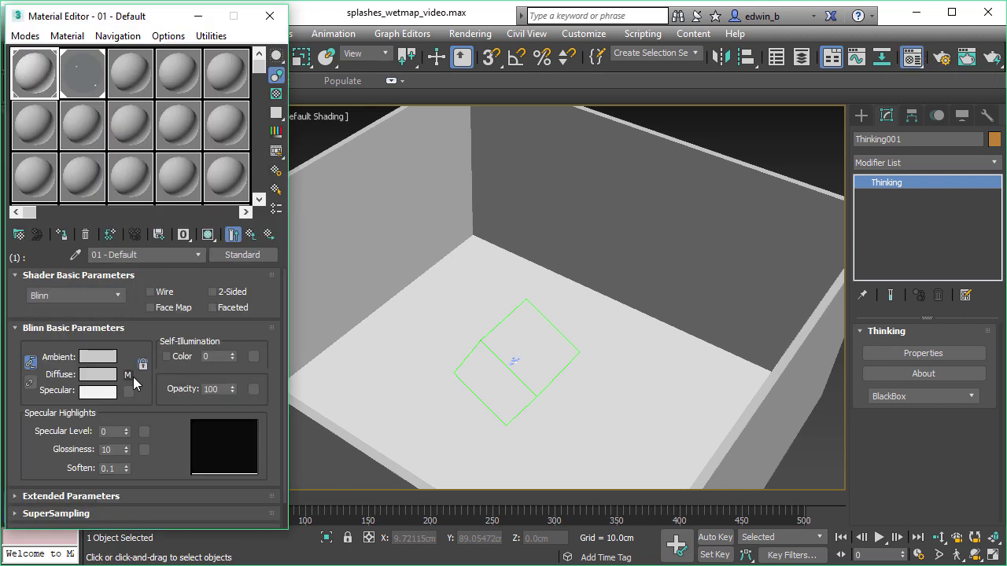
left_click(126, 376)
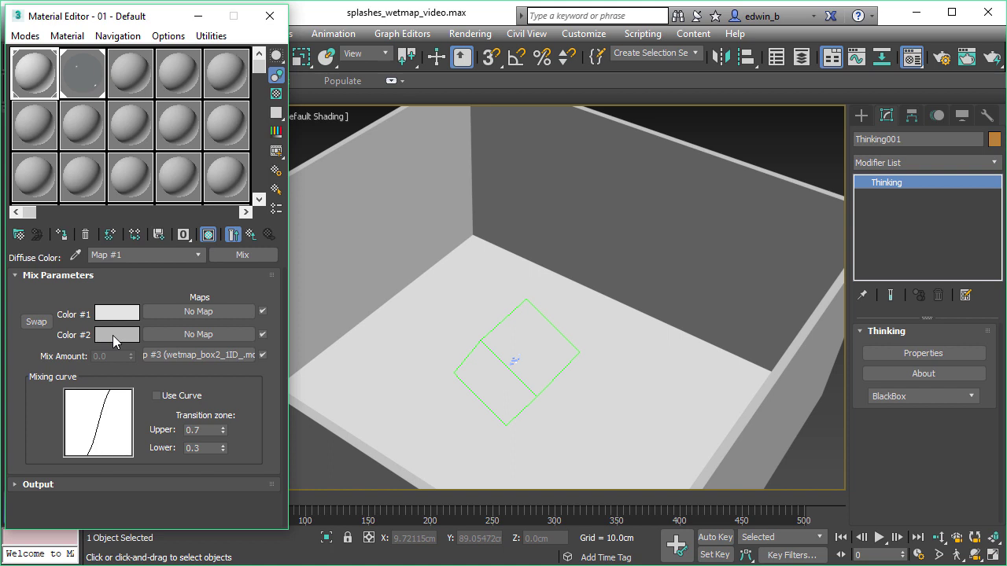
left_click(112, 335)
left_click(879, 538)
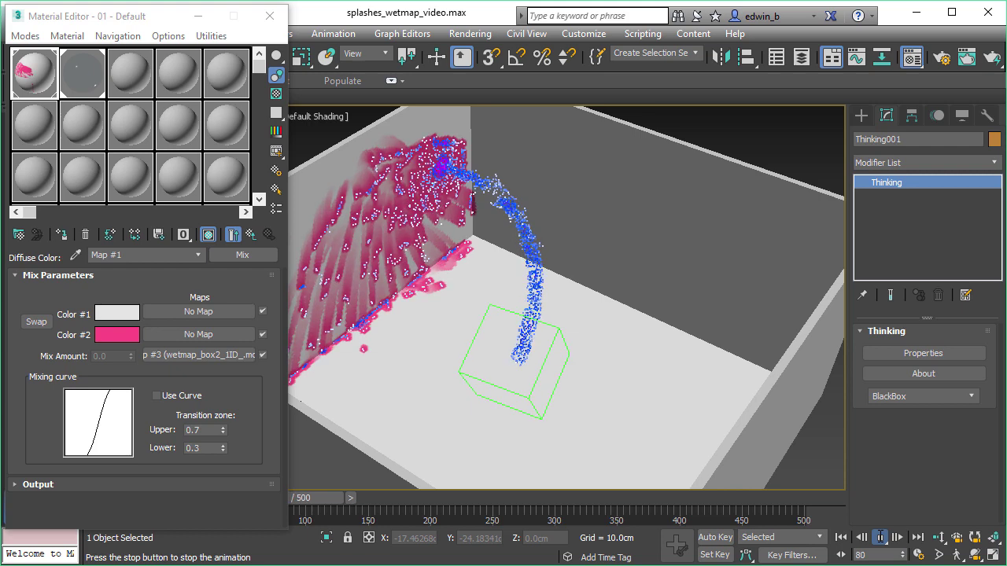
left_click(879, 537)
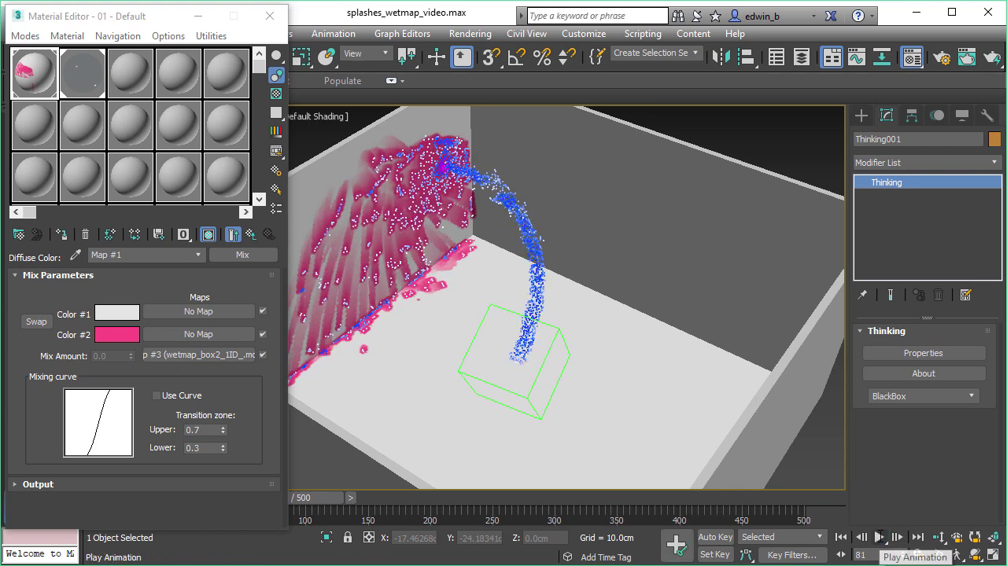
- Reopen the Thinking001 properties and examine the CollisionMap's Wetmap Mode fade-in and fade-out settings
left_click(932, 359)
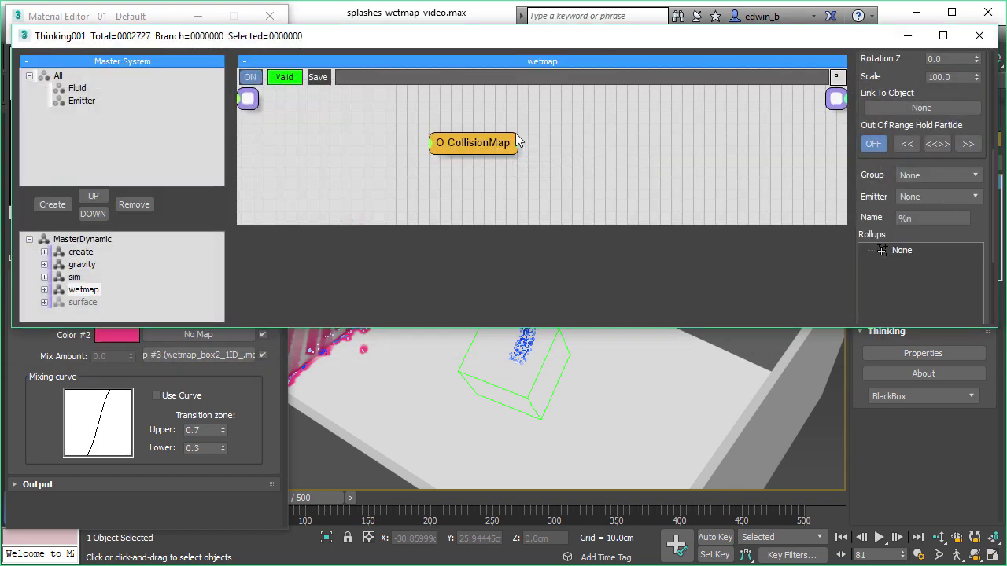
left_click(488, 142)
scroll(966, 244, "down", 4)
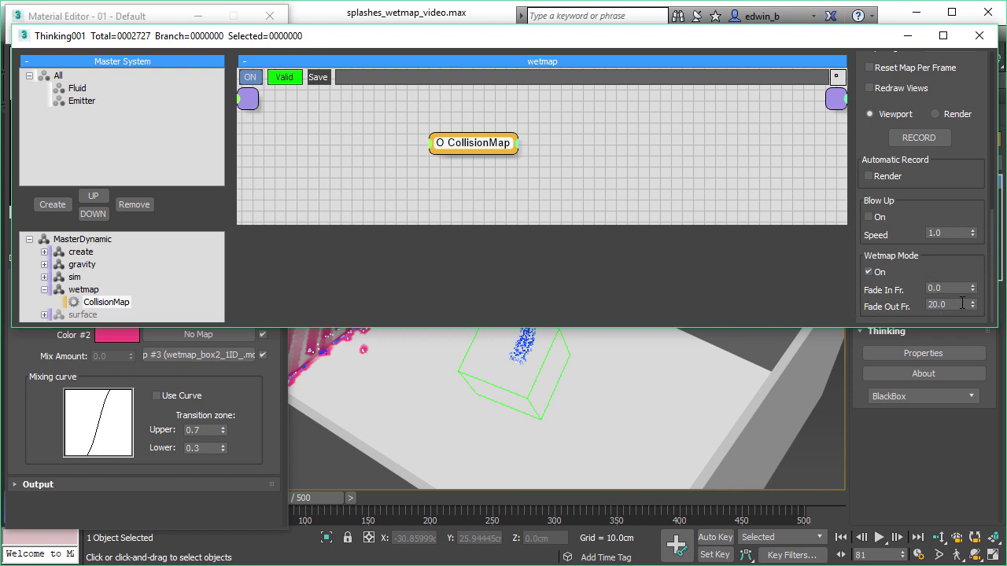
left_click(907, 35)
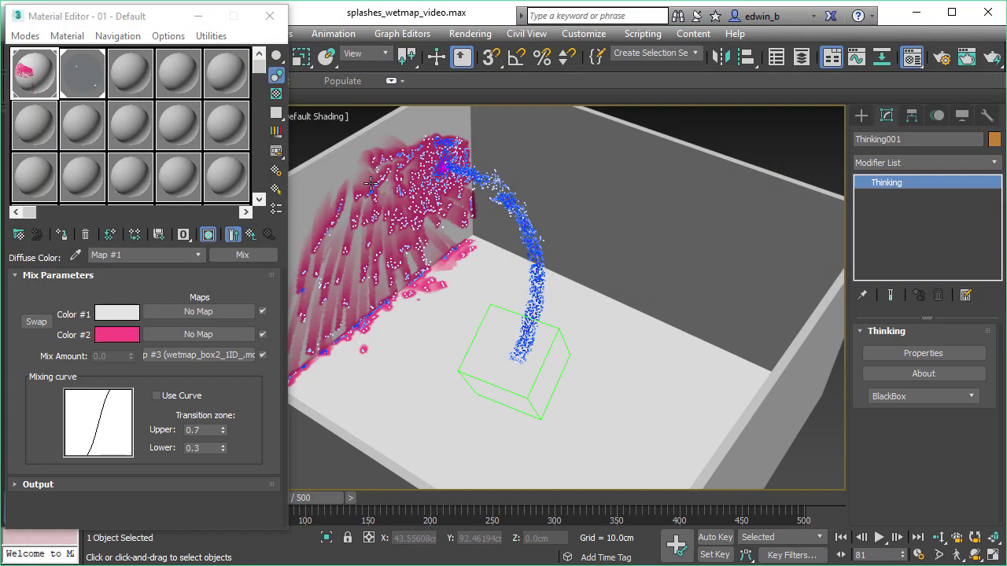
- Resume the animation to watch the pink wetmap fade up to frame 125 and return to frame 0
left_click(880, 537)
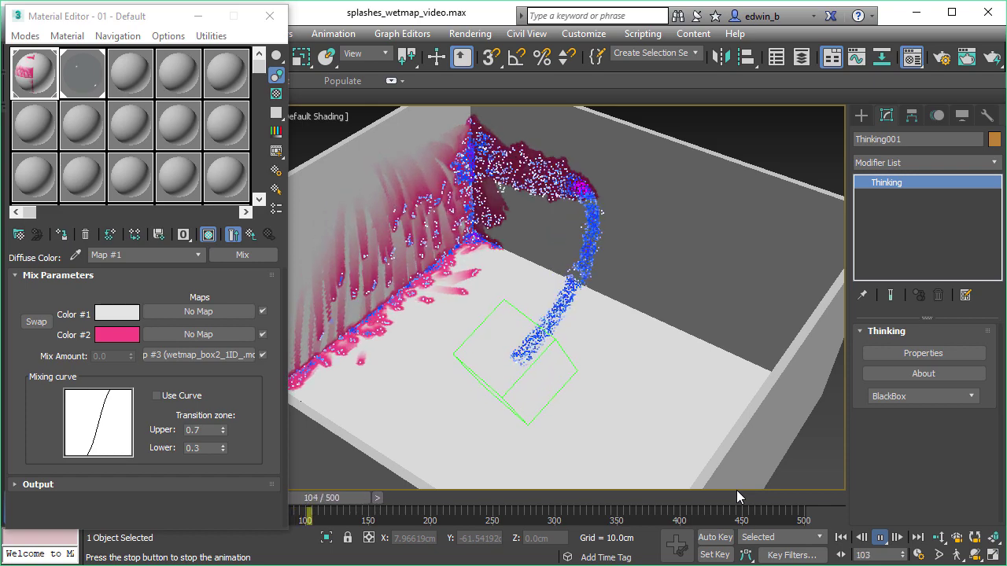
left_click(879, 535)
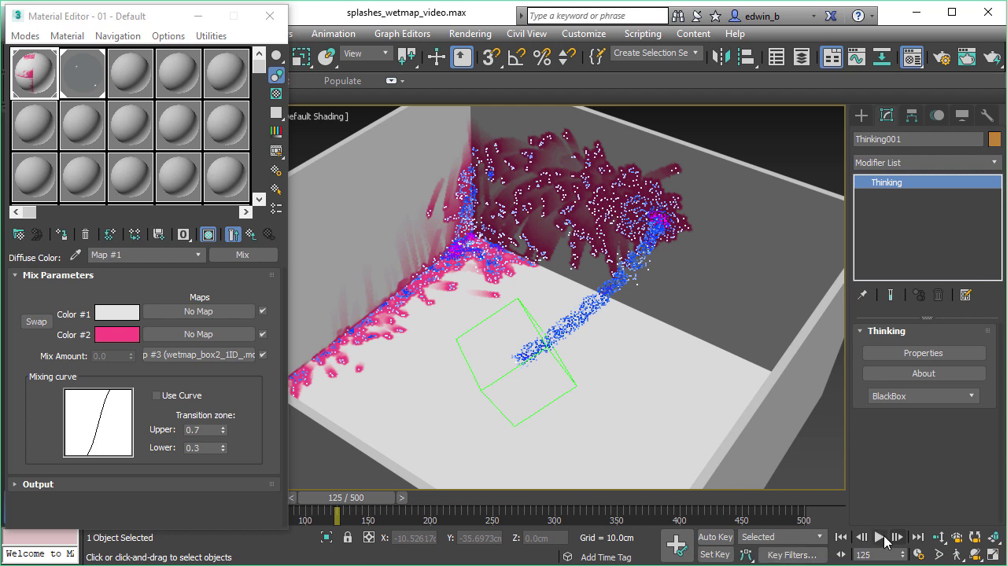
left_click(840, 538)
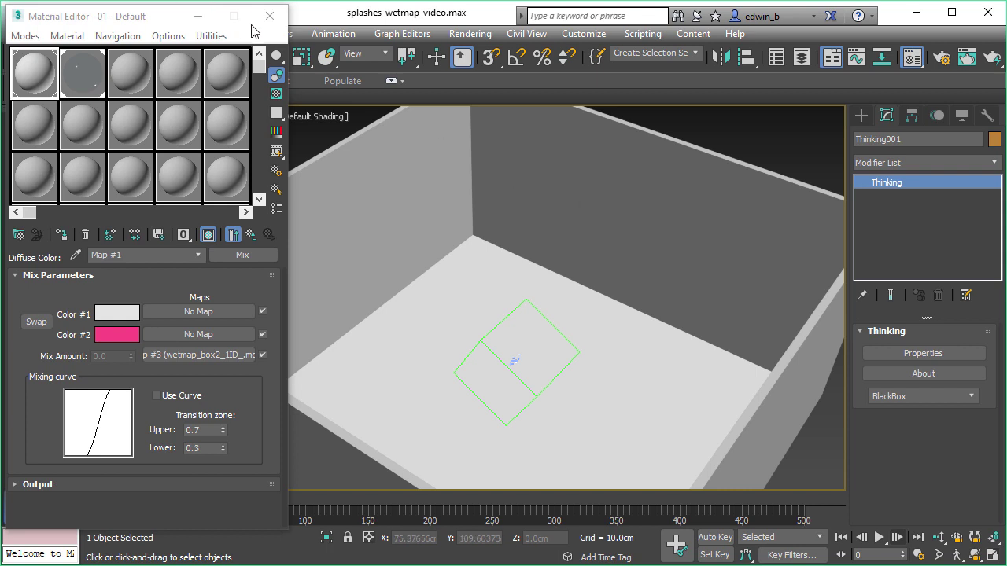
- Go up from the Mix map to its parent Standard material and close the Material Editor
left_click(250, 235)
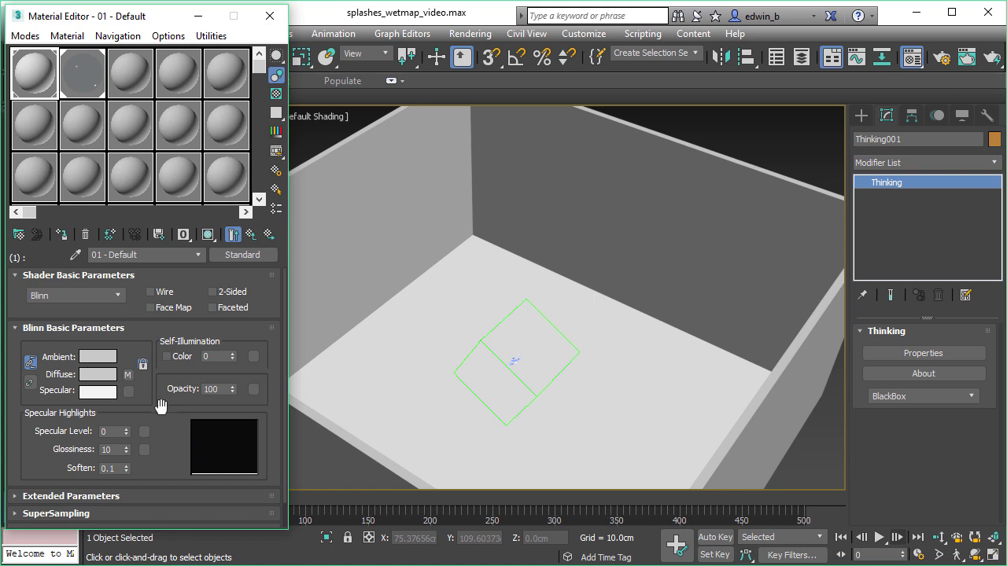
left_click(268, 17)
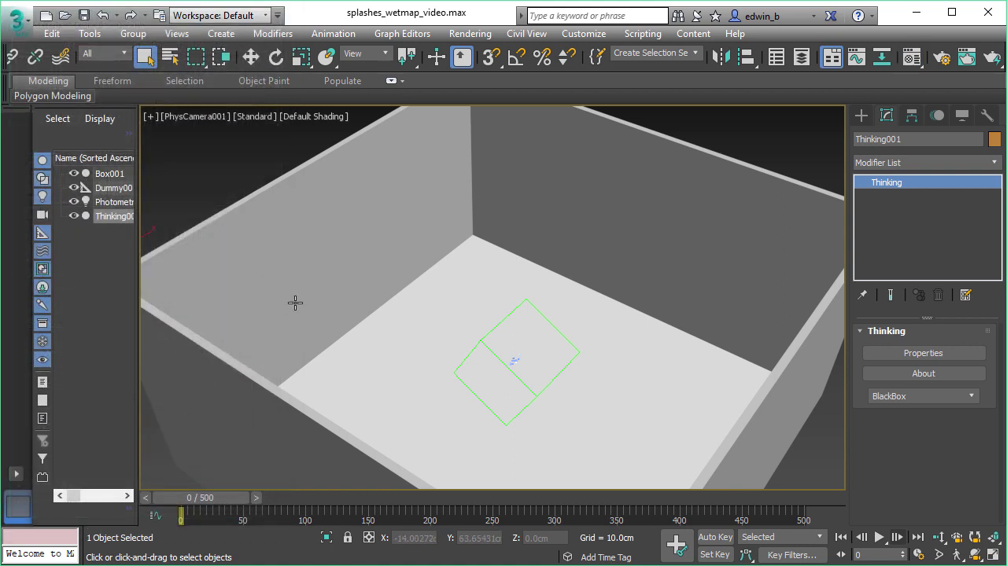